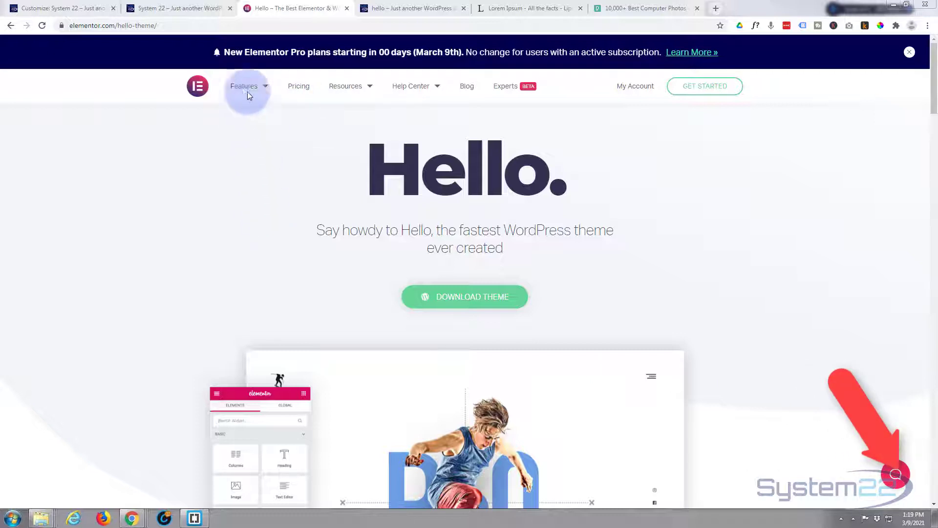
# Compare the new site's Archives page with the finished welcome section on the hello example site
pyautogui.click(188, 9)
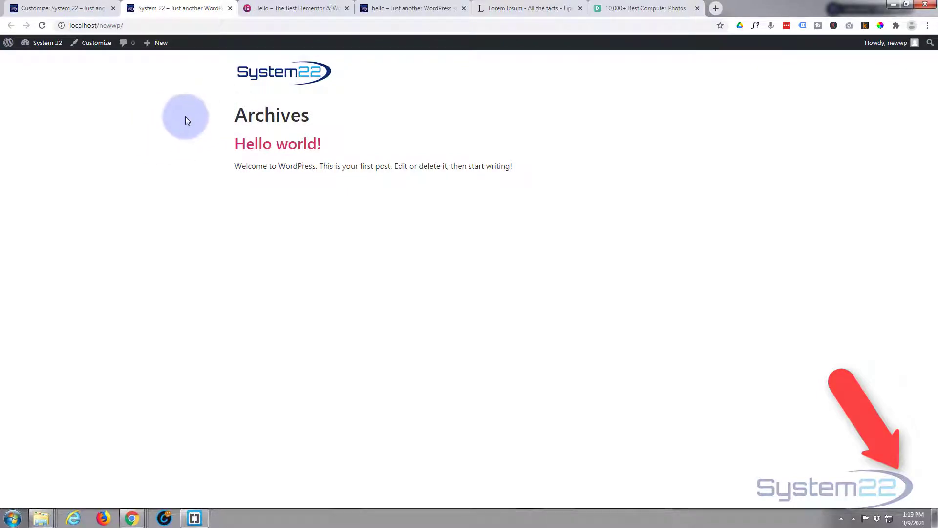
pyautogui.click(411, 10)
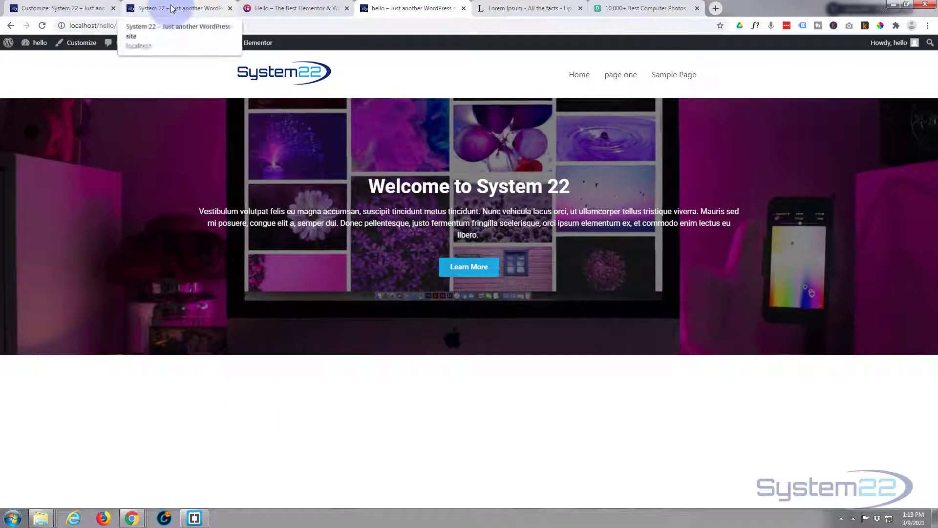
pyautogui.click(172, 8)
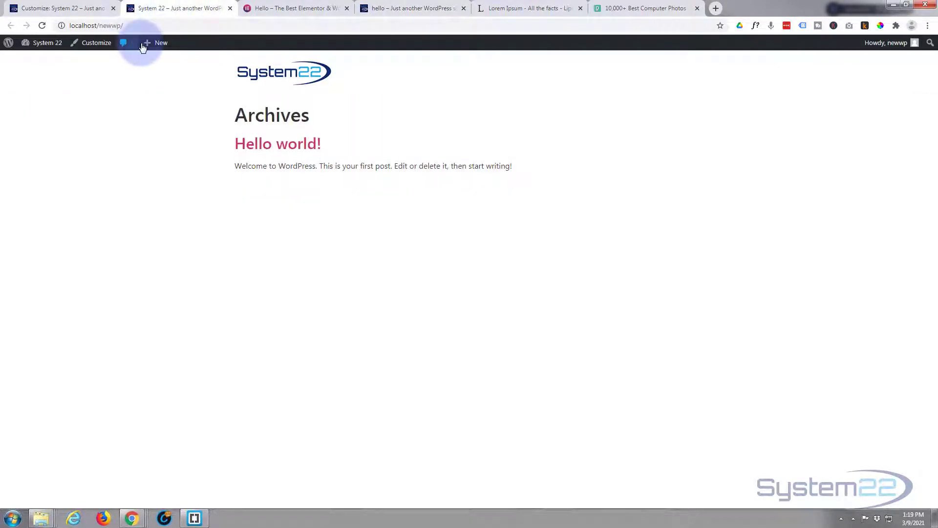
# Create a new page titled Home with the Elementor Full Width template and open it for editing in Elementor
pyautogui.moveTo(154, 45)
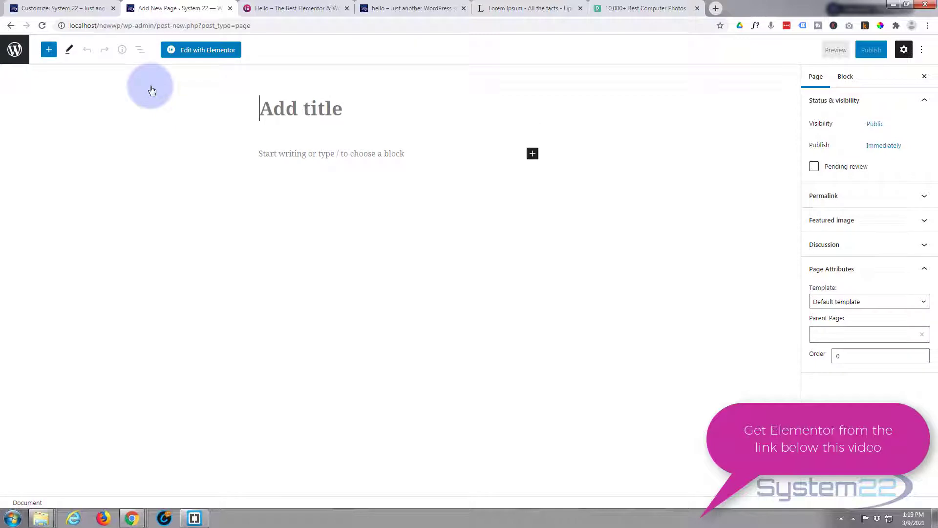
pyautogui.write('Home')
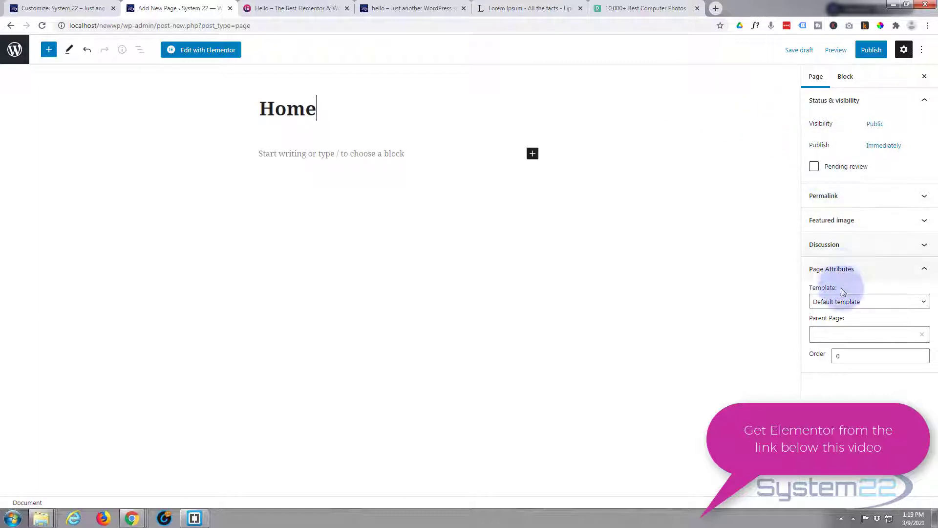
pyautogui.click(878, 307)
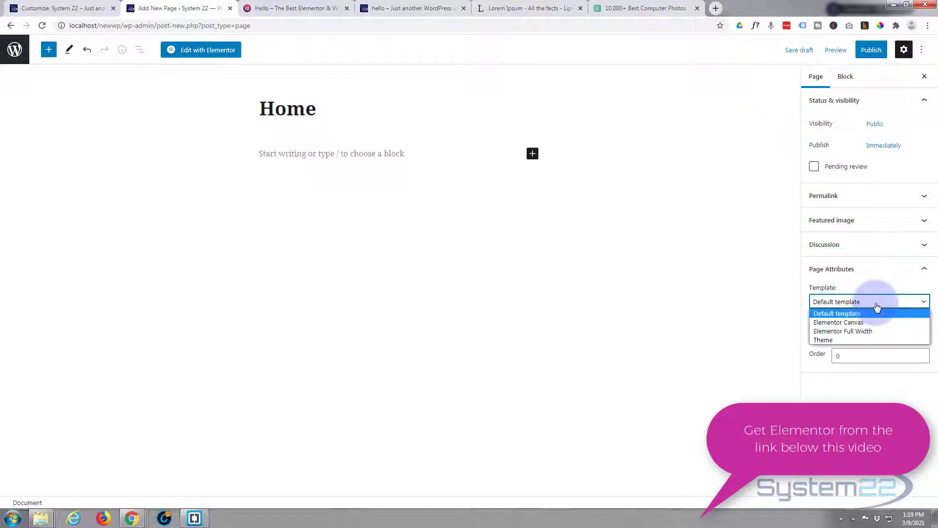
pyautogui.click(867, 332)
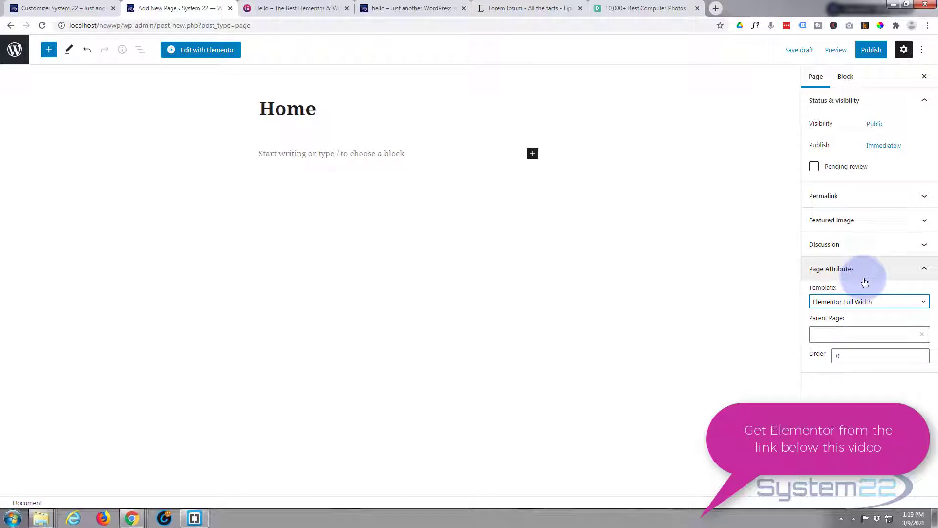
pyautogui.click(924, 270)
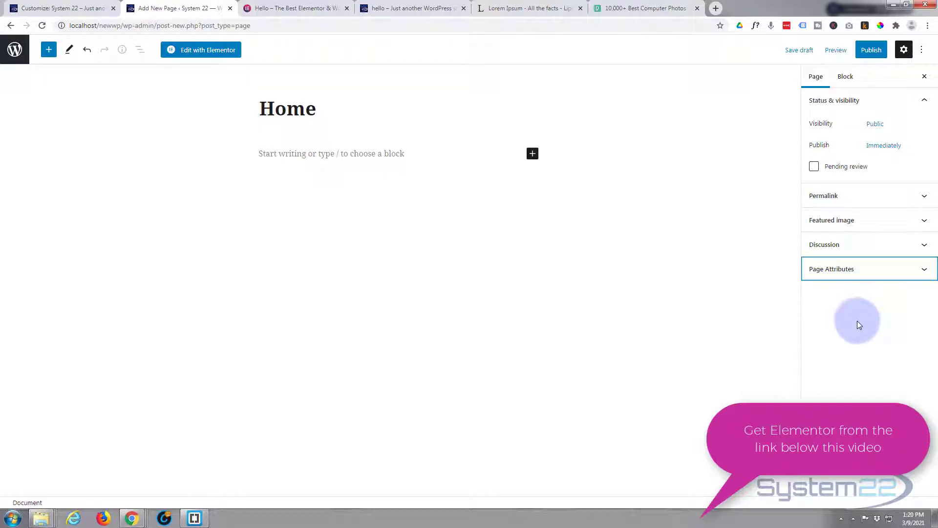
pyautogui.click(925, 273)
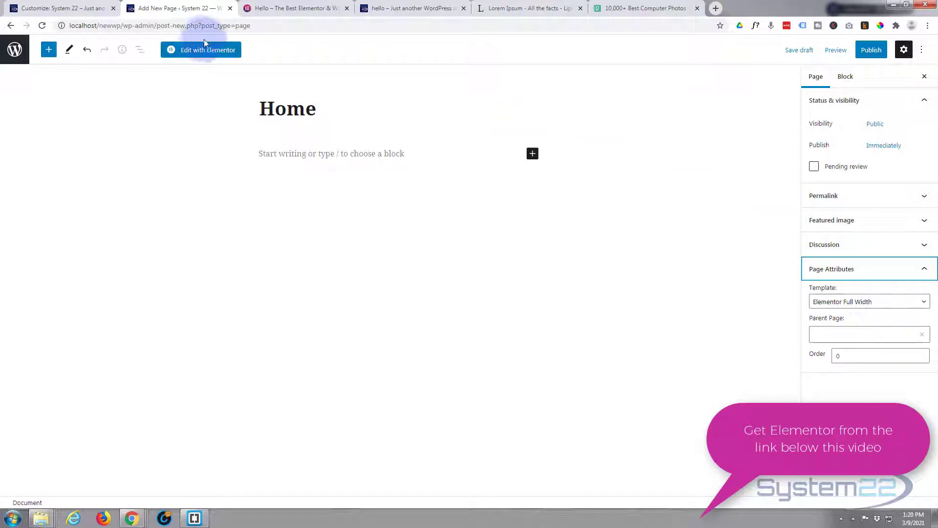
pyautogui.click(186, 54)
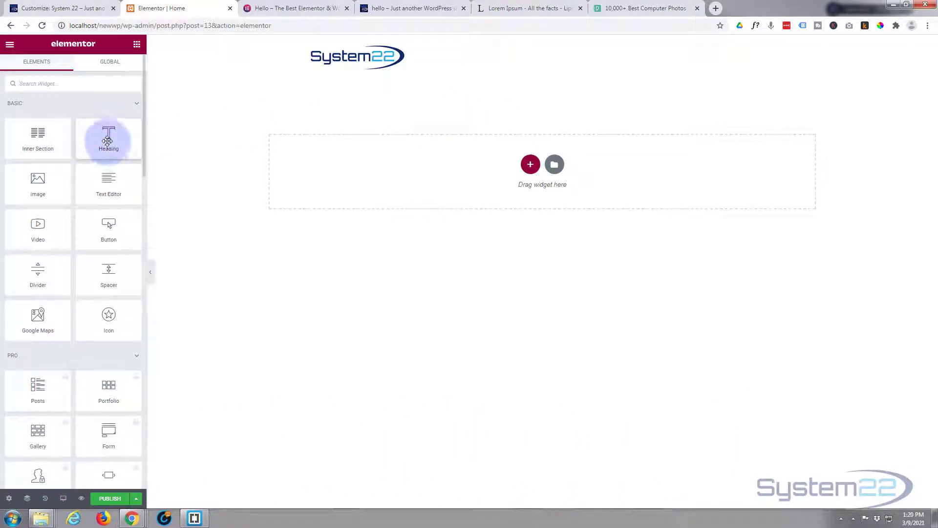
# Add a Heading widget to the empty page with the title "Welcome To System 22" and centre it
pyautogui.moveTo(109, 140); pyautogui.dragTo(525, 152)
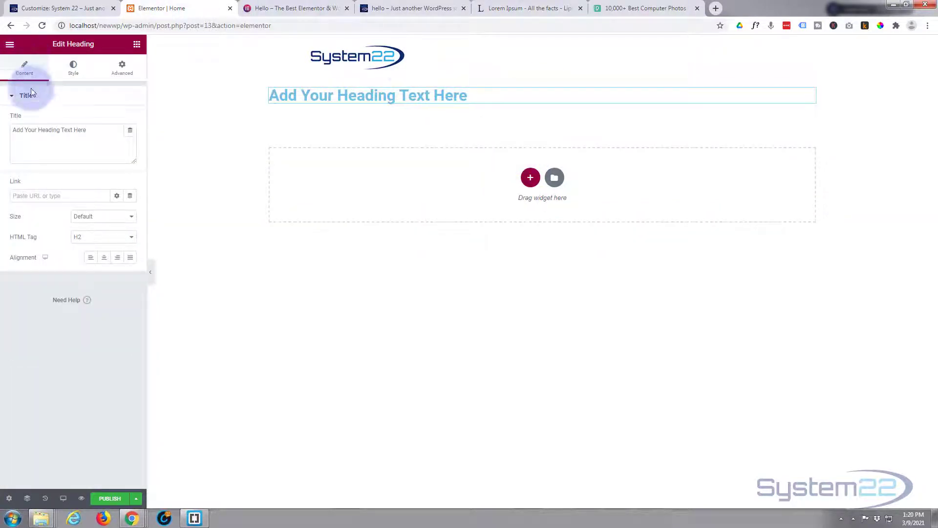
pyautogui.moveTo(85, 129); pyautogui.dragTo(1, 133)
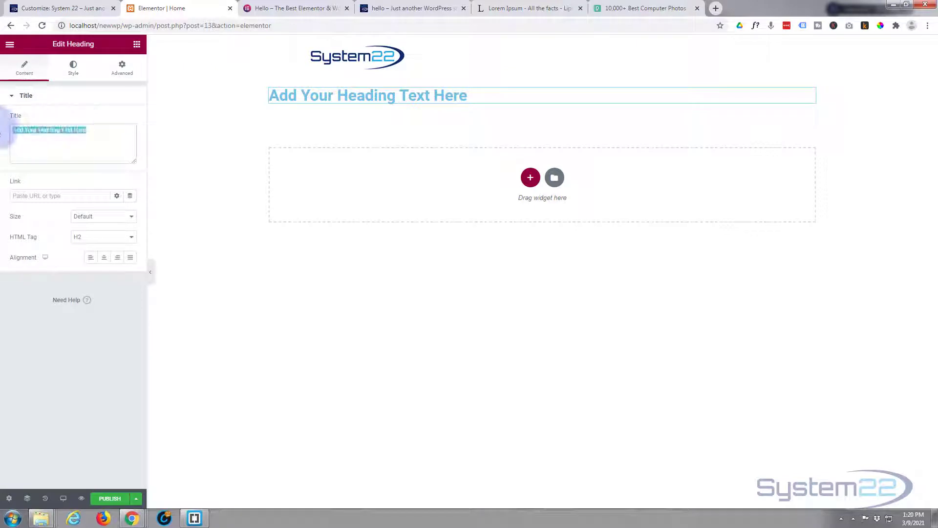
pyautogui.write('Welcome To ')
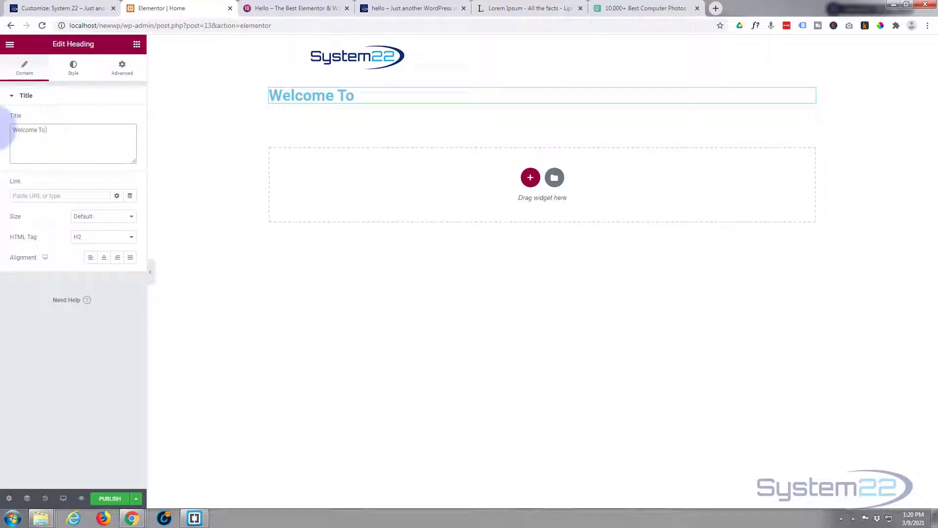
pyautogui.write('System 22')
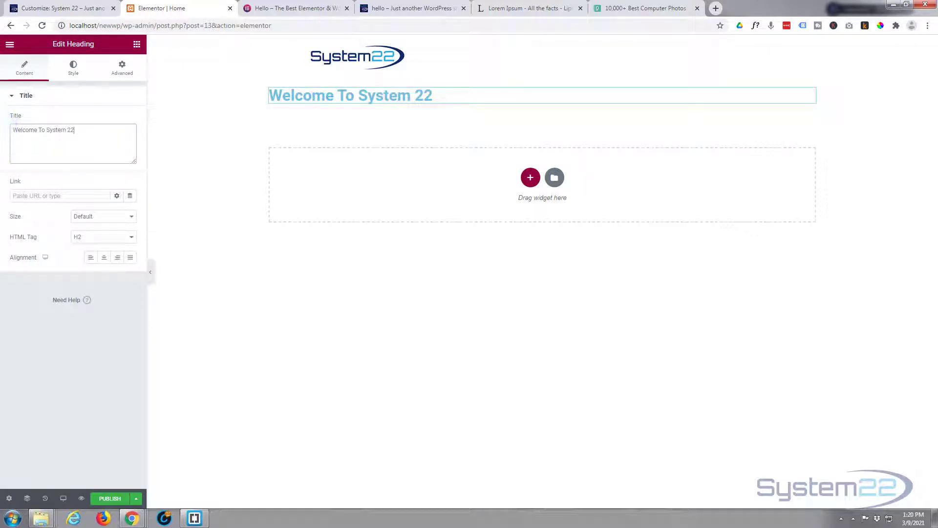
pyautogui.click(104, 258)
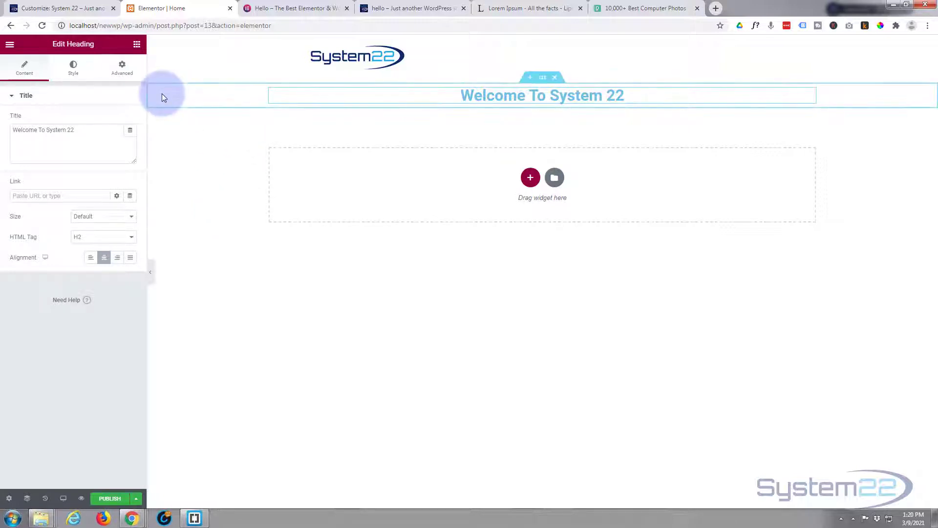
# Add a Text Editor widget below the heading, replace its text with the highlighted Lorem Ipsum passage from lipsum.com, and centre it
pyautogui.click(137, 45)
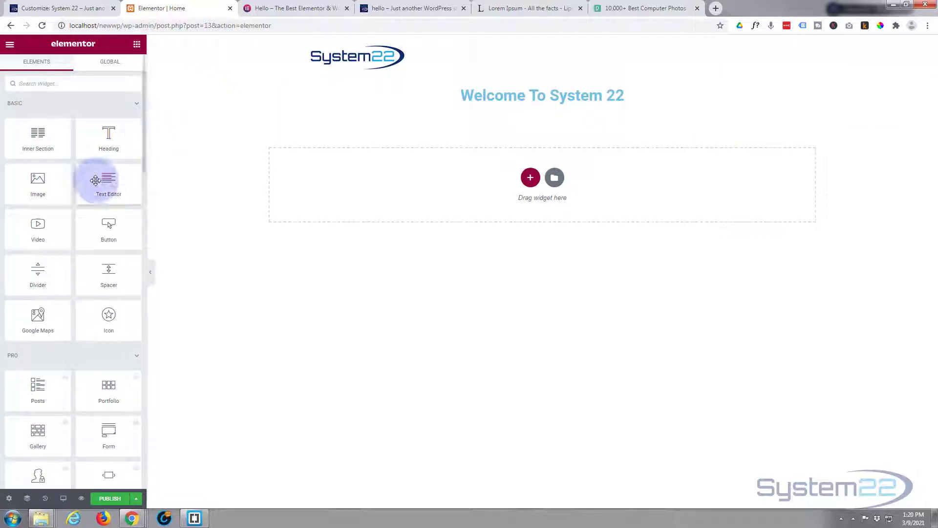
pyautogui.moveTo(103, 182); pyautogui.dragTo(532, 96)
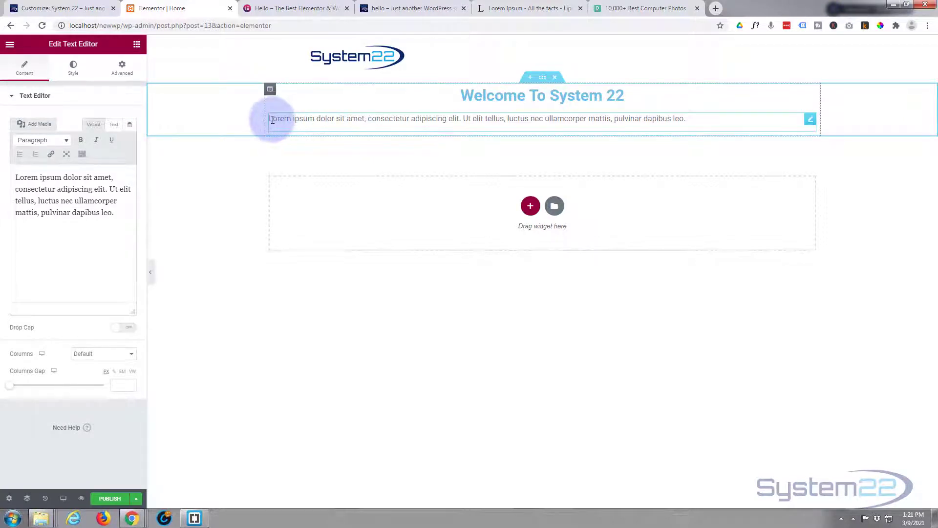
pyautogui.click(520, 8)
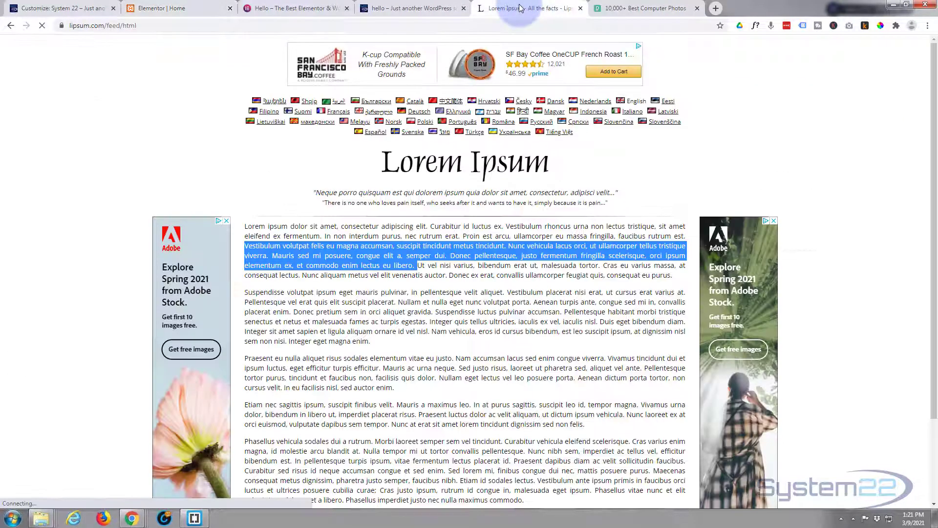
pyautogui.rightClick(368, 250)
pyautogui.click(391, 257)
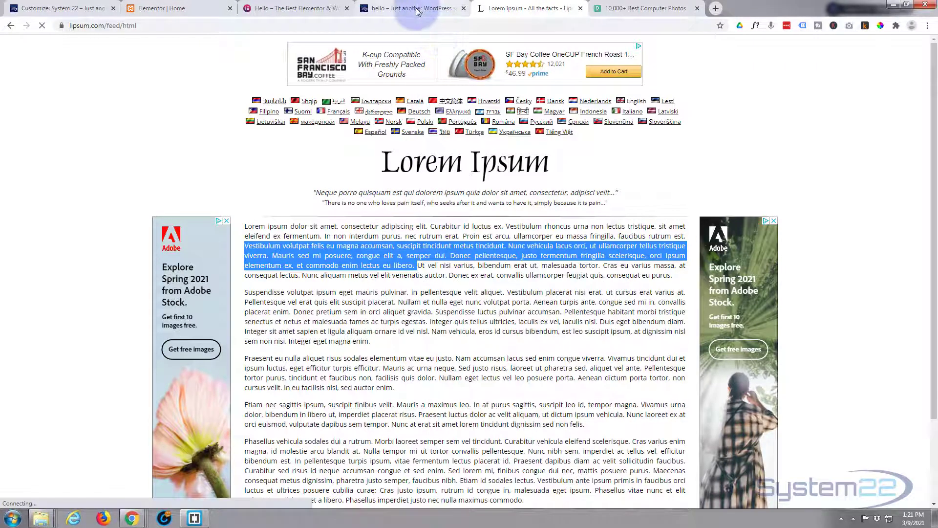
pyautogui.click(206, 10)
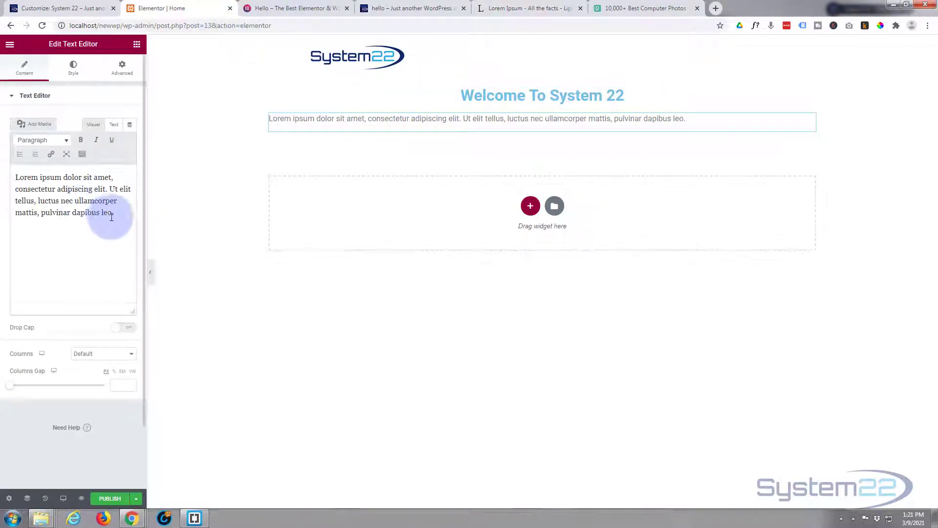
pyautogui.moveTo(111, 217); pyautogui.dragTo(15, 166)
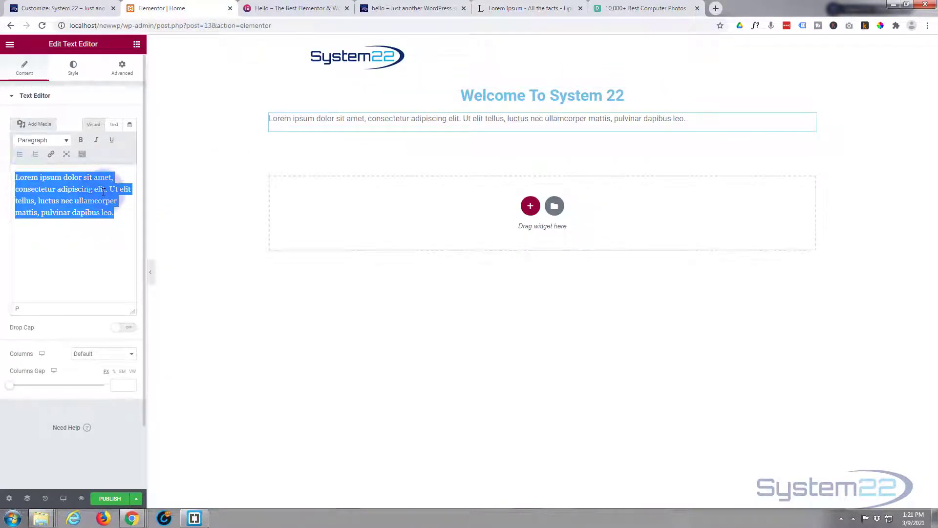
pyautogui.hotkey('ctrl', 'v')
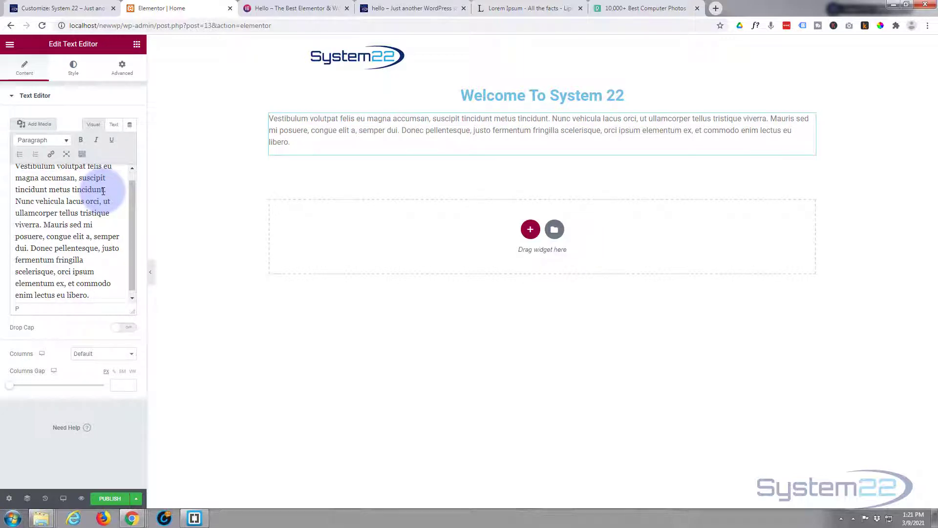
pyautogui.click(74, 74)
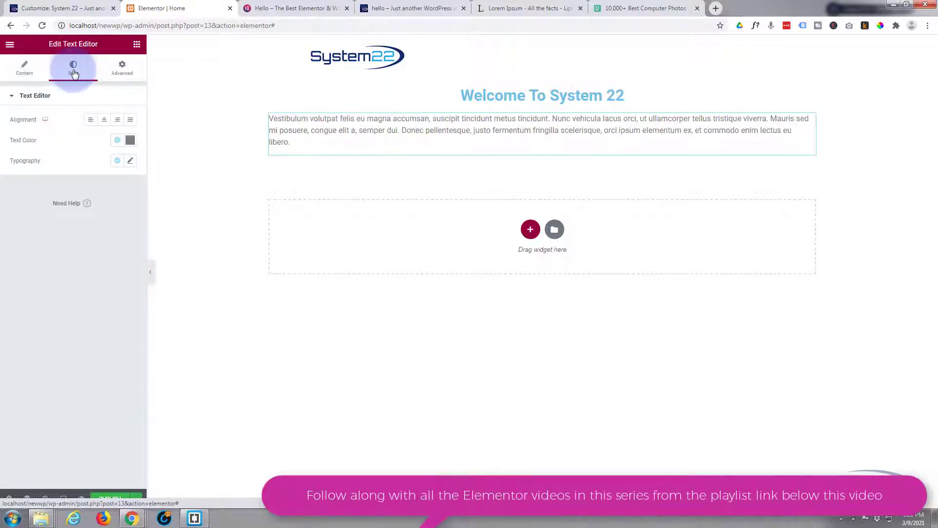
pyautogui.click(105, 120)
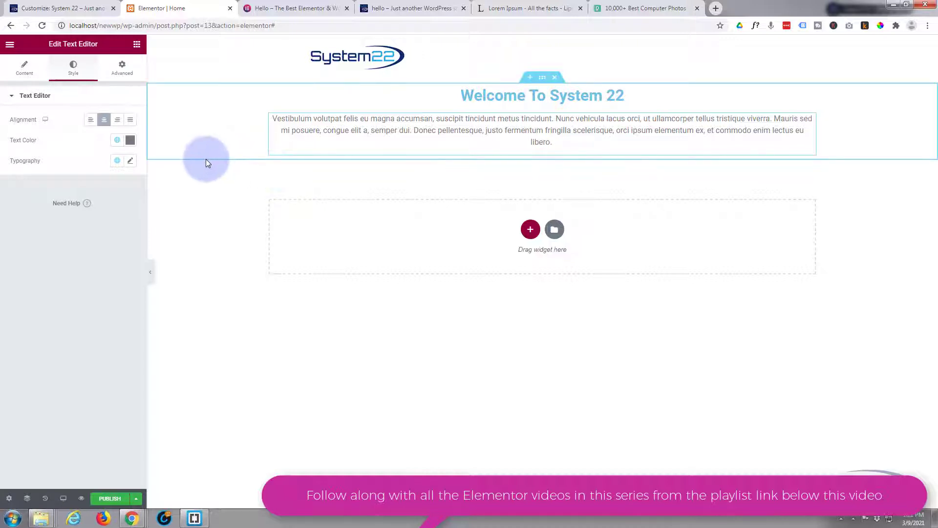
# Browse the available Elementor widgets through the Pro, General and WordPress categories
pyautogui.click(137, 46)
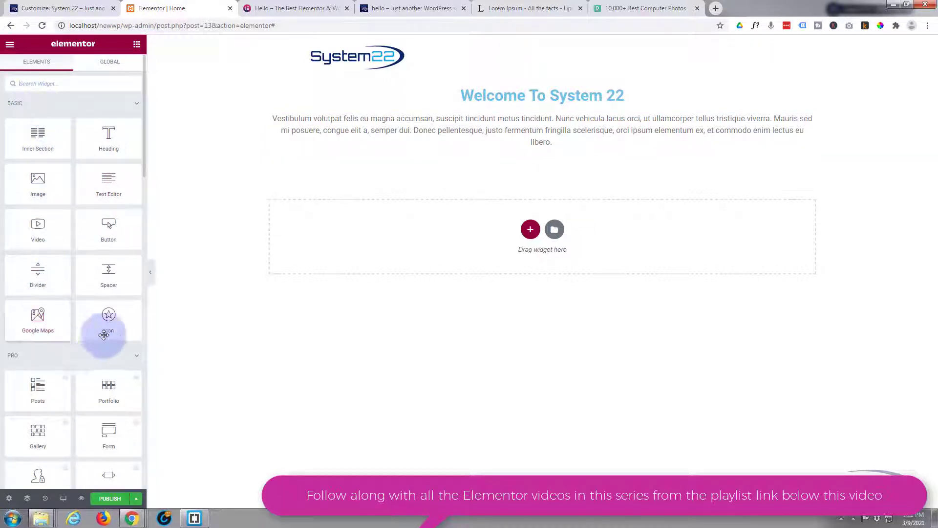
pyautogui.scroll(-2, 84, 377)
pyautogui.scroll(-10, 84, 377)
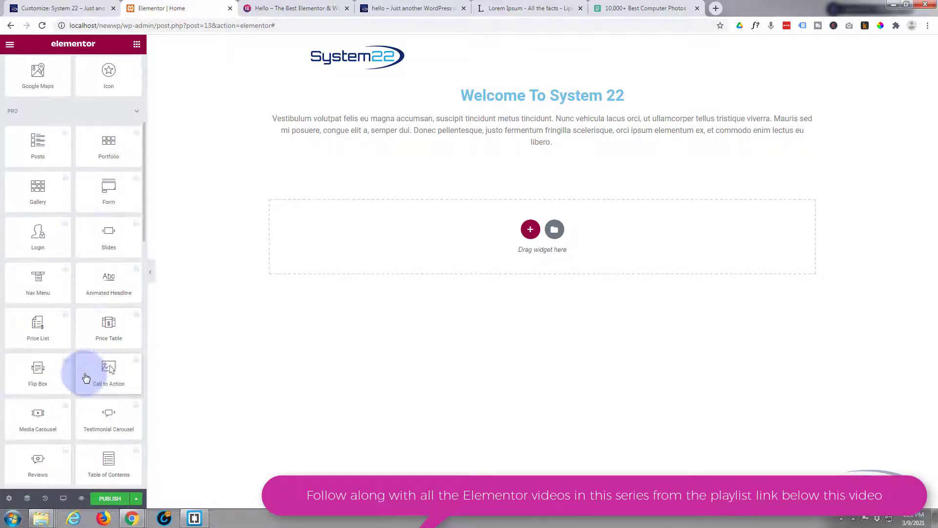
pyautogui.scroll(-2, 86, 373)
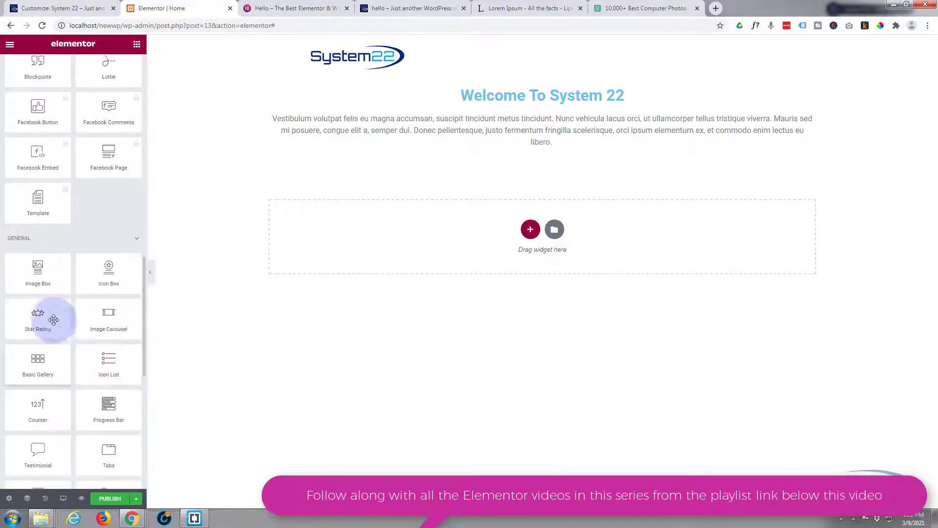
pyautogui.scroll(-1, 84, 325)
pyautogui.scroll(-5, 85, 325)
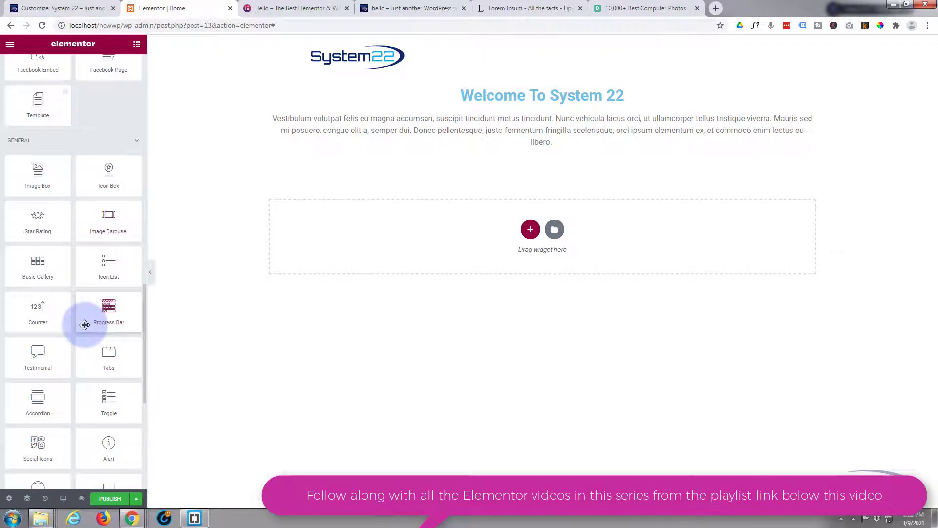
pyautogui.scroll(-2, 84, 296)
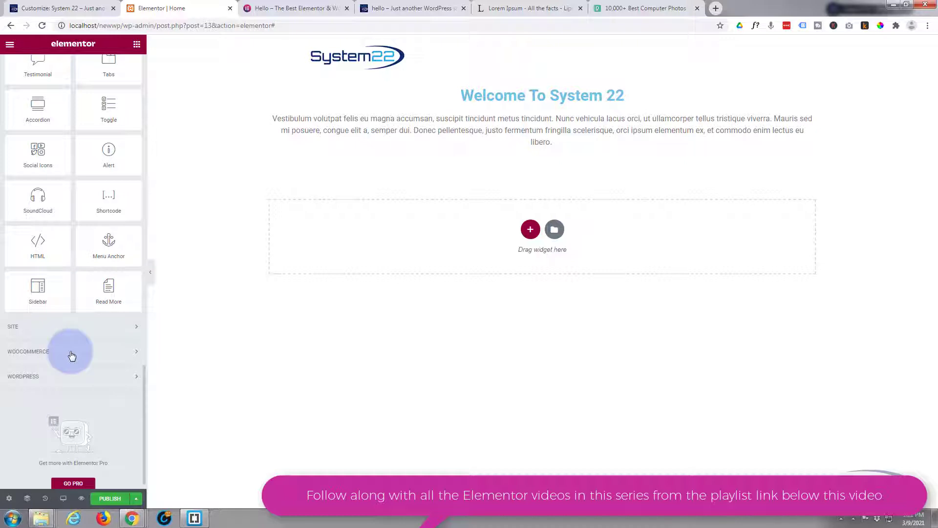
pyautogui.click(88, 374)
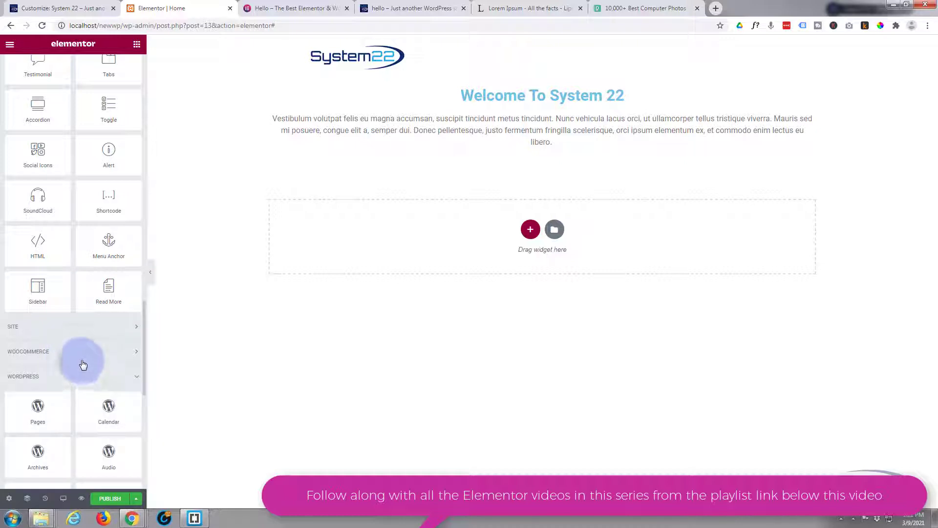
pyautogui.scroll(-2, 81, 342)
pyautogui.scroll(18, 80, 343)
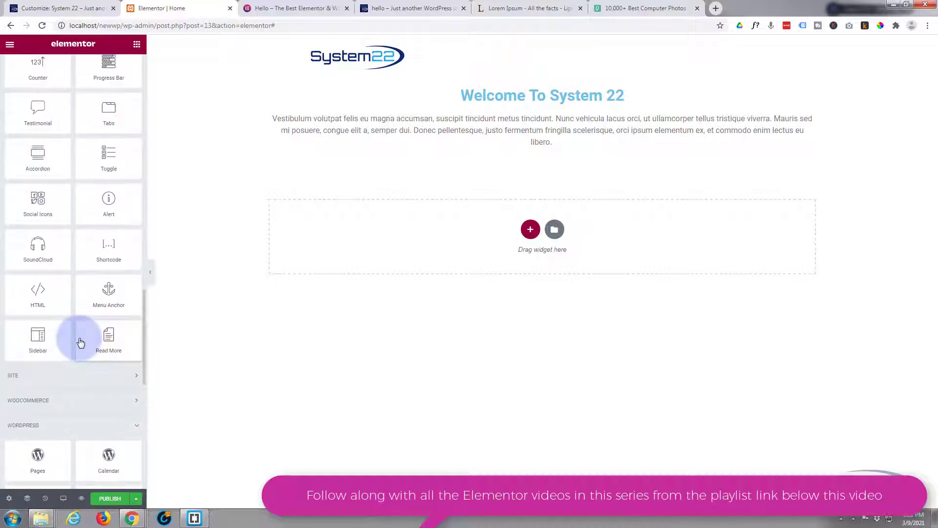
pyautogui.scroll(9, 81, 342)
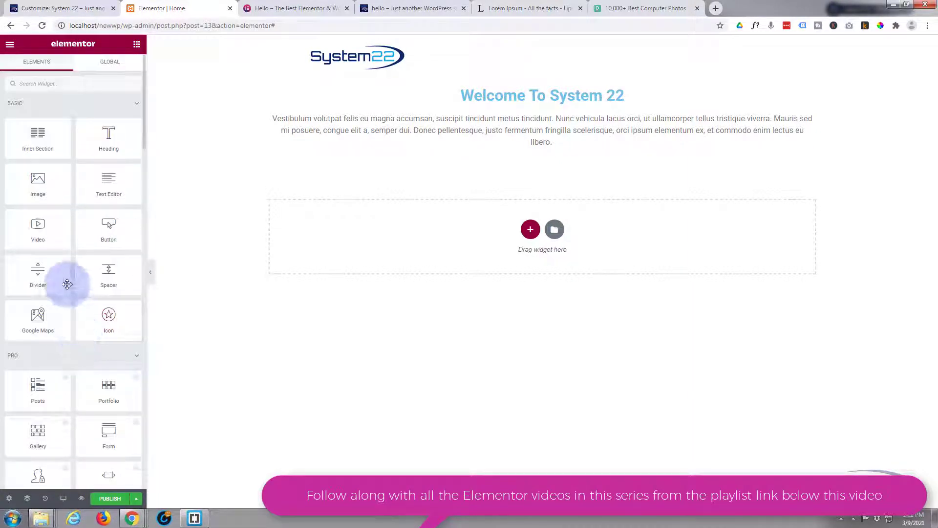
# Add a Button widget below the paragraph with the text "Learn More" and set its type to Info
pyautogui.moveTo(107, 230); pyautogui.dragTo(538, 158)
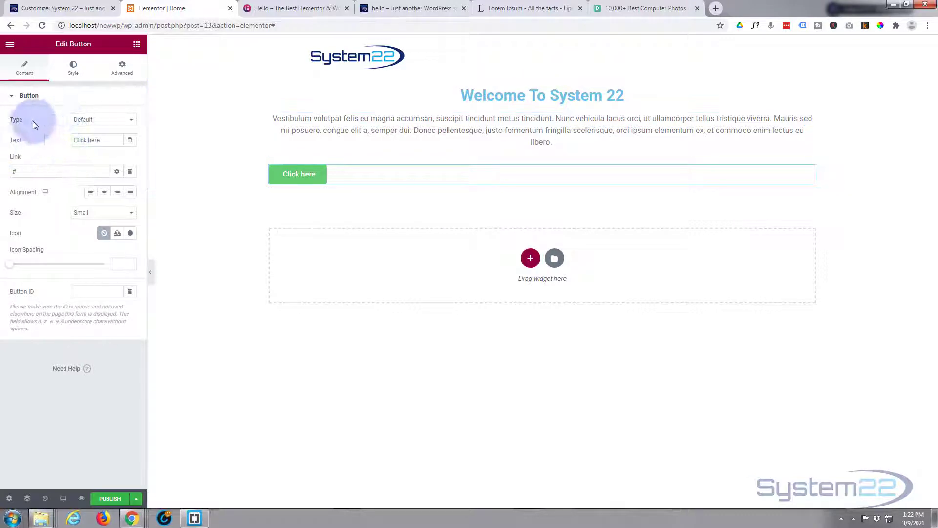
pyautogui.moveTo(108, 140); pyautogui.dragTo(46, 140)
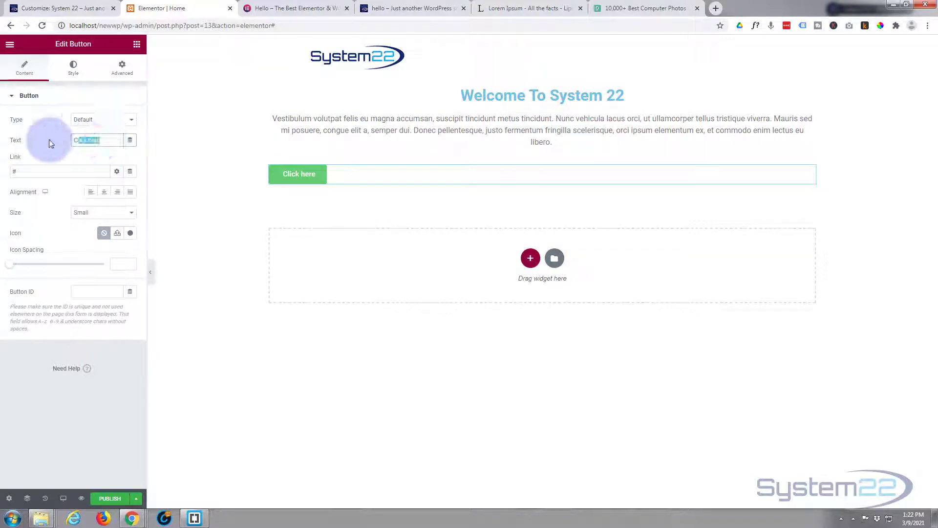
pyautogui.write('Le')
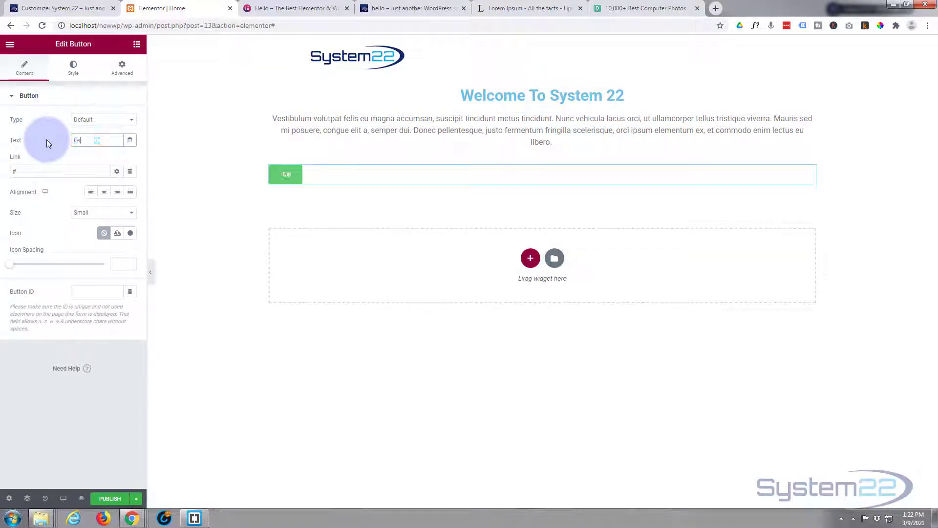
pyautogui.write('arn More')
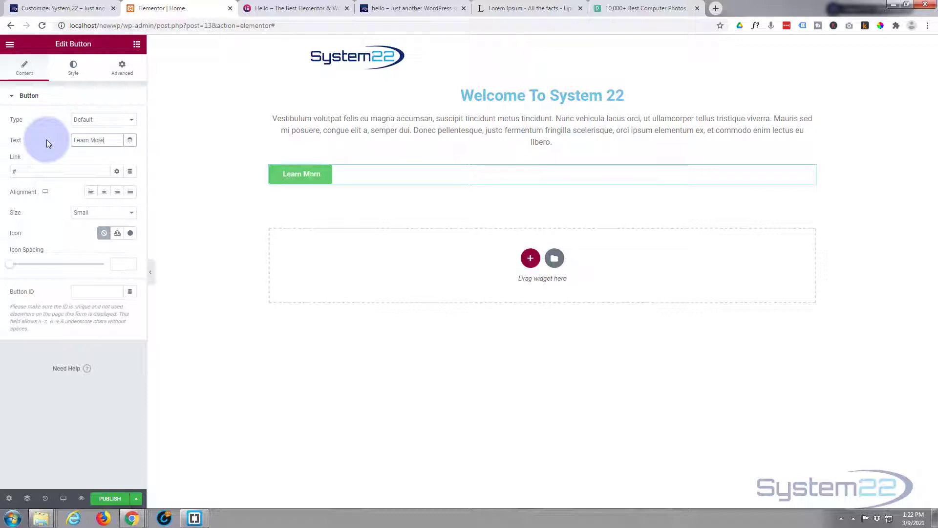
pyautogui.click(98, 121)
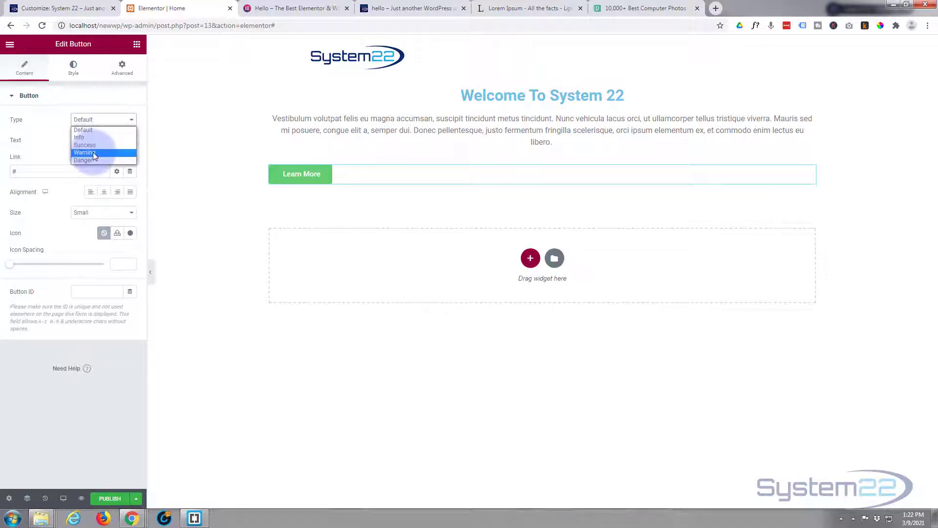
pyautogui.click(90, 139)
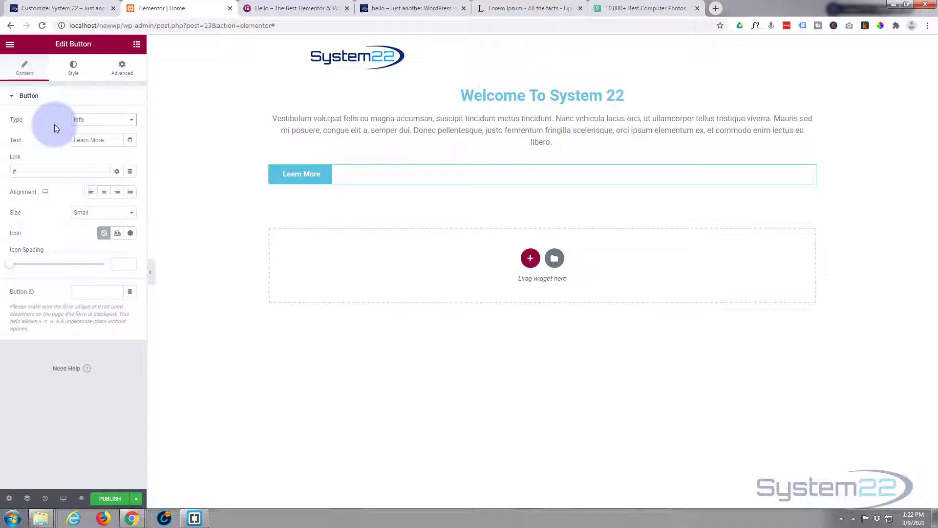
# Examine the additional link options available for the Learn More button
pyautogui.click(31, 167)
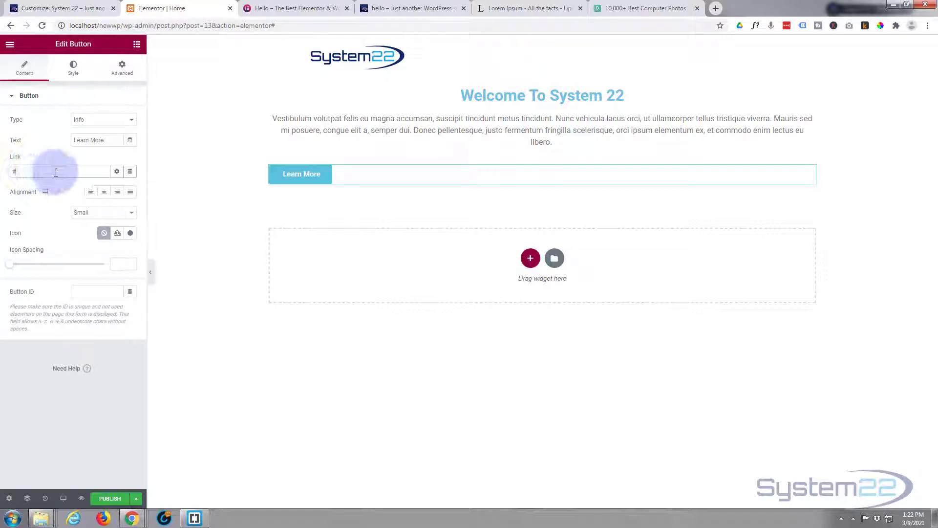
pyautogui.click(117, 175)
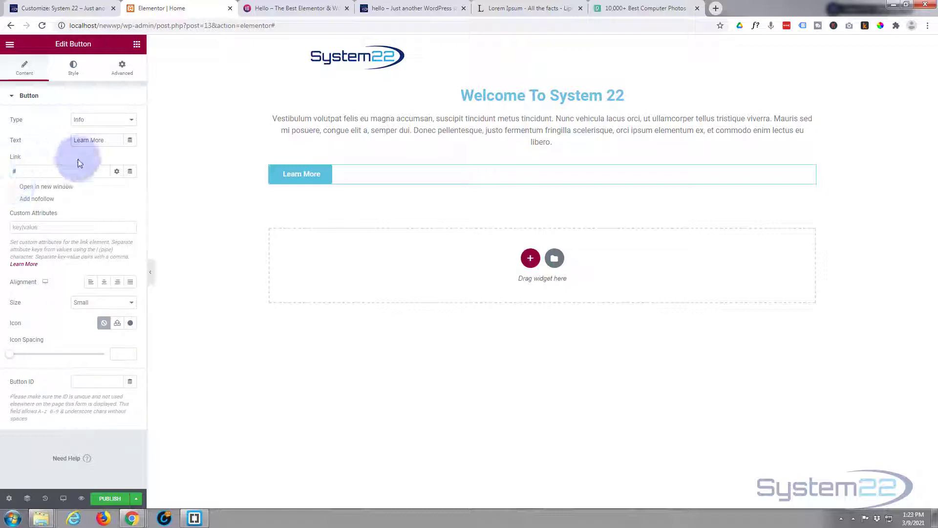
pyautogui.click(117, 171)
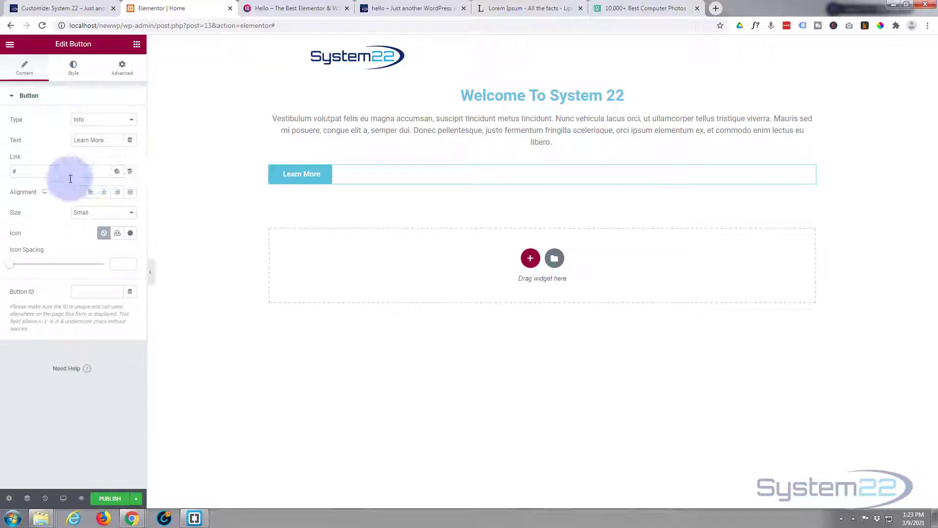
# Try the left, right and justified alignments on the button, then centre it and set its size to Medium
pyautogui.click(104, 194)
pyautogui.click(91, 192)
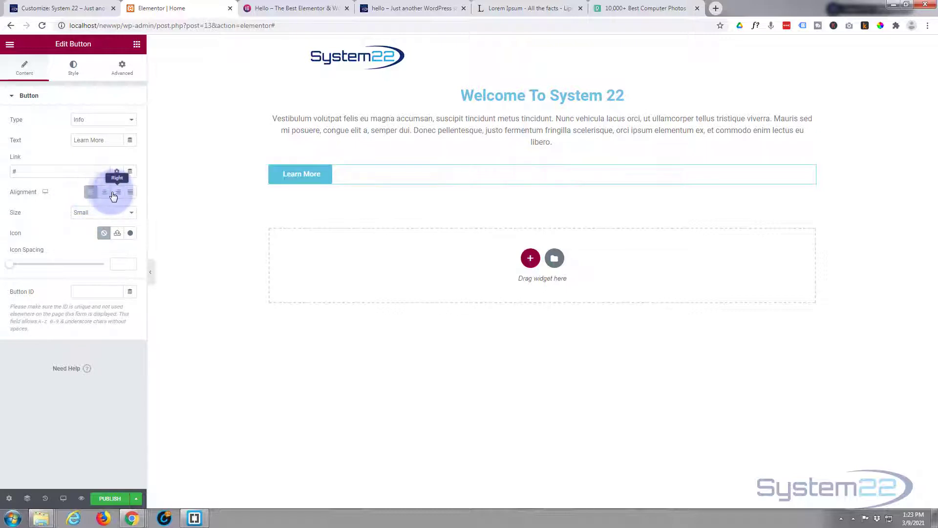
pyautogui.click(113, 195)
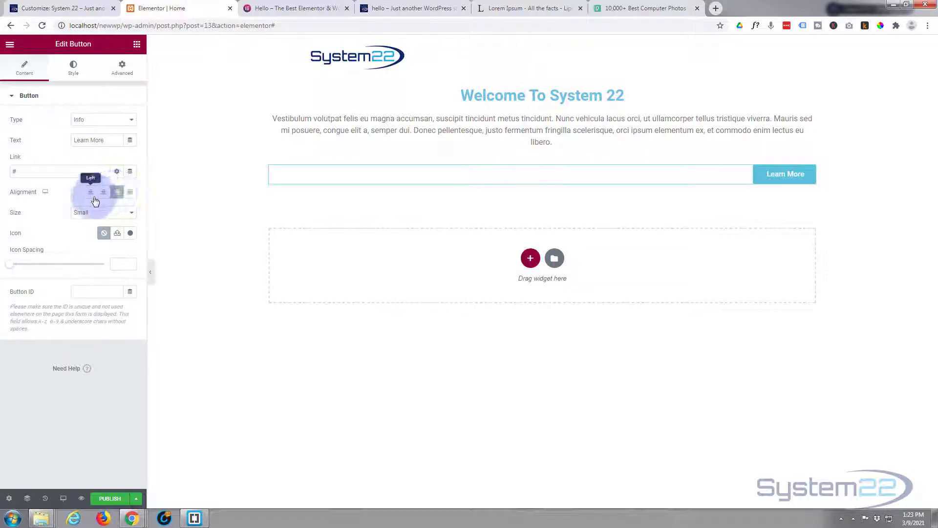
pyautogui.click(130, 194)
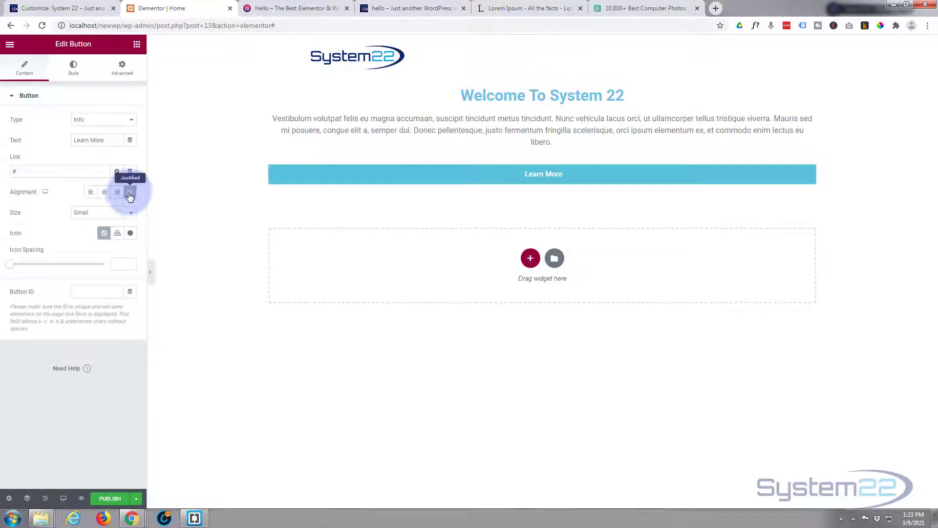
pyautogui.click(104, 193)
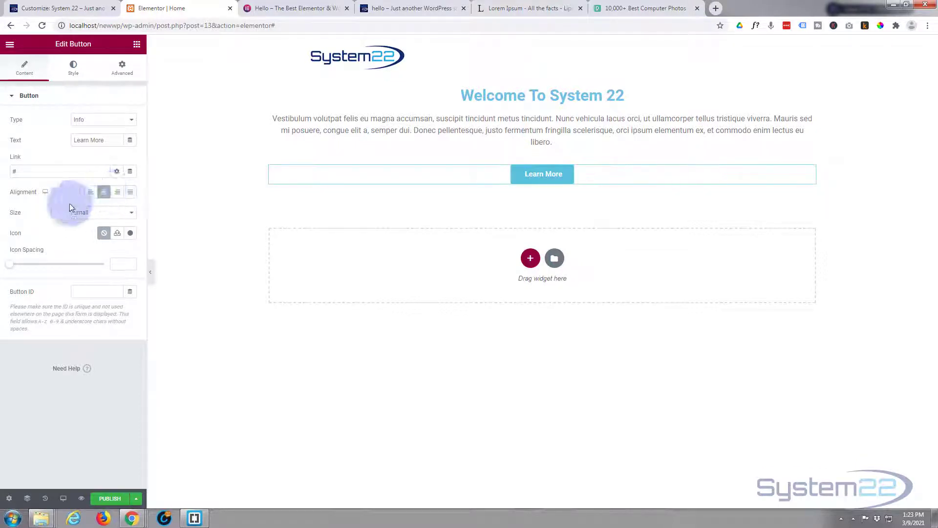
pyautogui.click(100, 217)
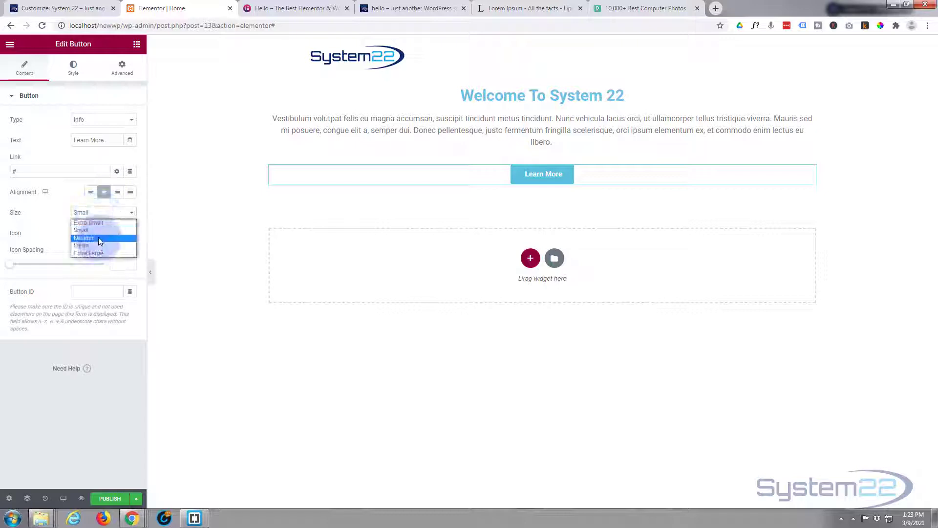
pyautogui.click(98, 237)
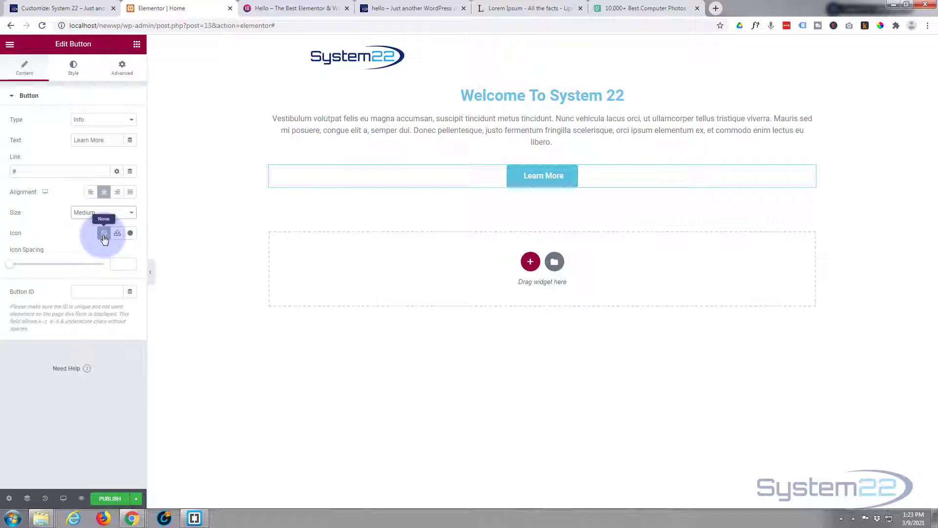
# Search the button's icon library for "person" and close it without inserting an icon
pyautogui.click(129, 234)
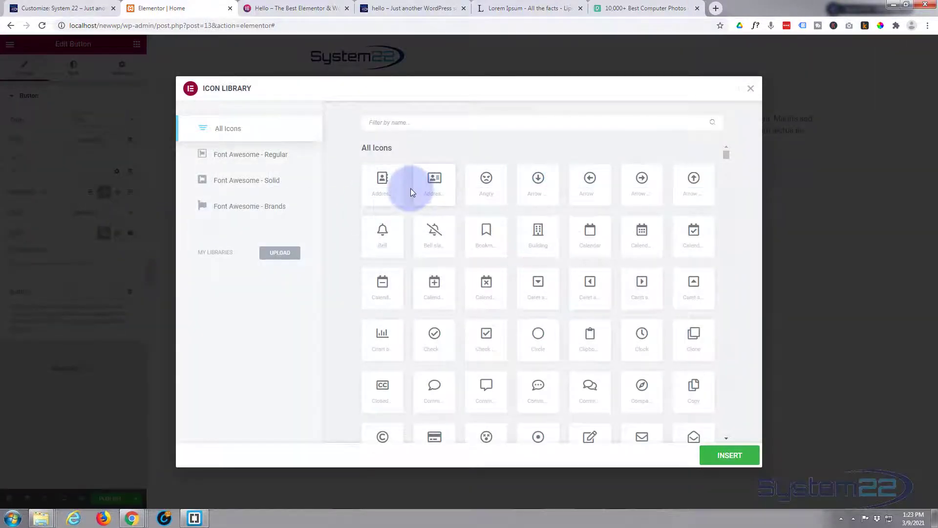
pyautogui.click(418, 120)
pyautogui.write('person')
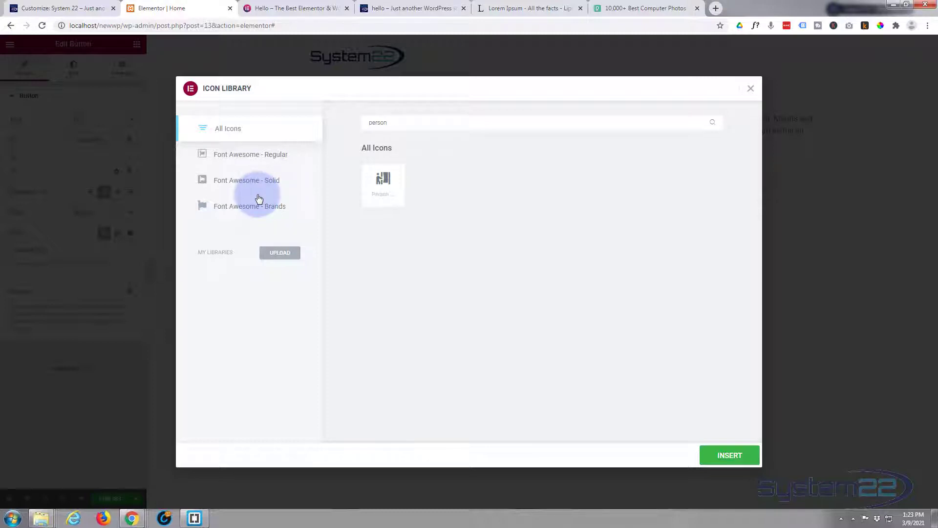
pyautogui.click(750, 89)
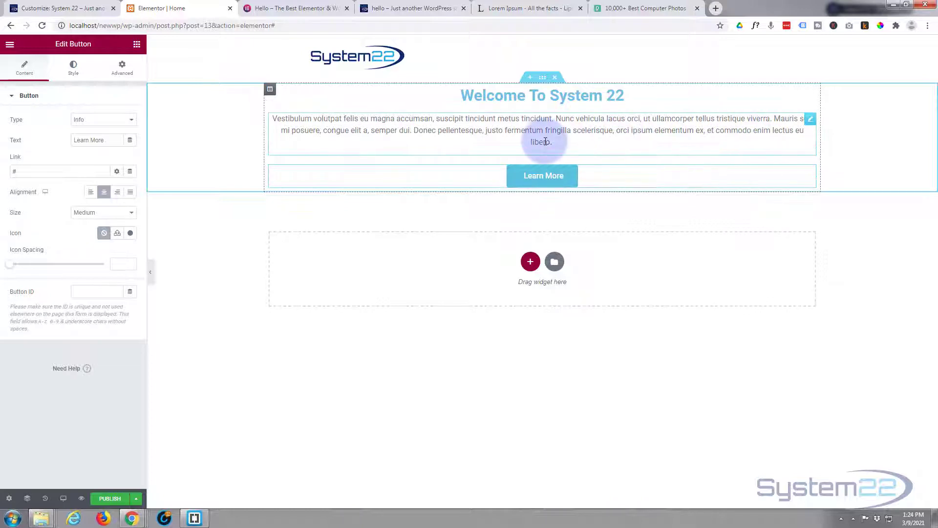
# Unlink the welcome section's padding values and set its top and bottom padding to 150 px for desktop
pyautogui.click(543, 79)
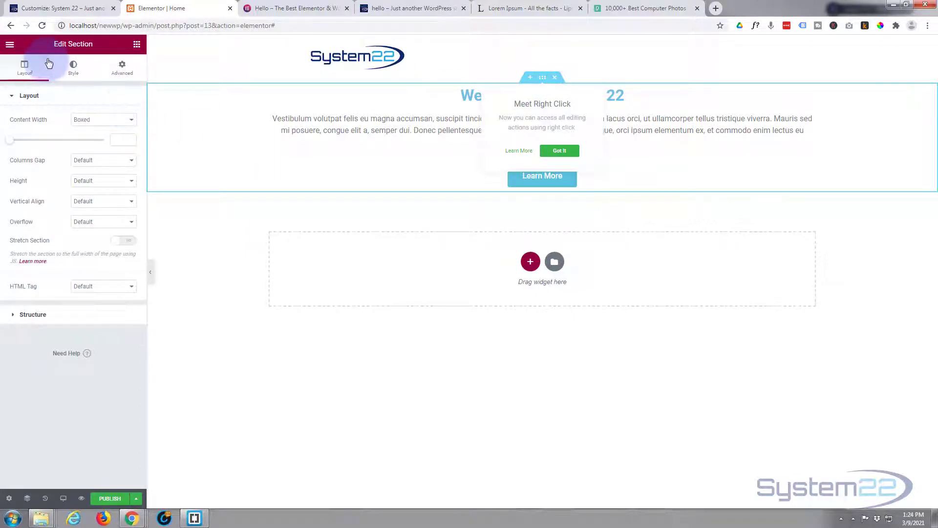
pyautogui.click(100, 43)
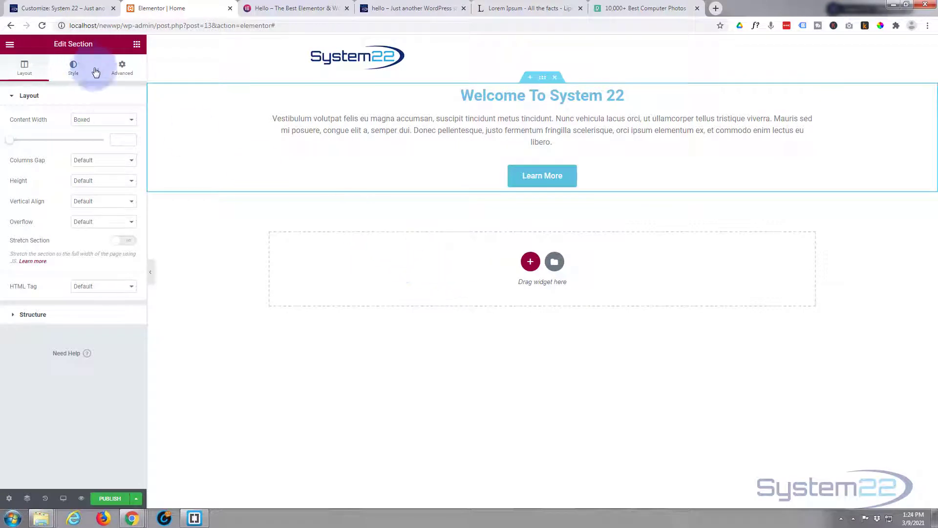
pyautogui.click(122, 71)
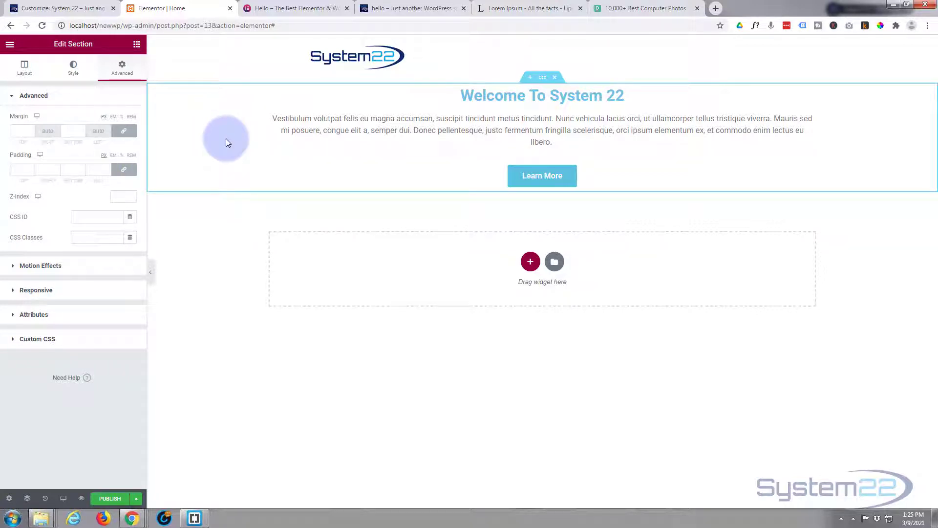
pyautogui.click(124, 172)
pyautogui.click(21, 169)
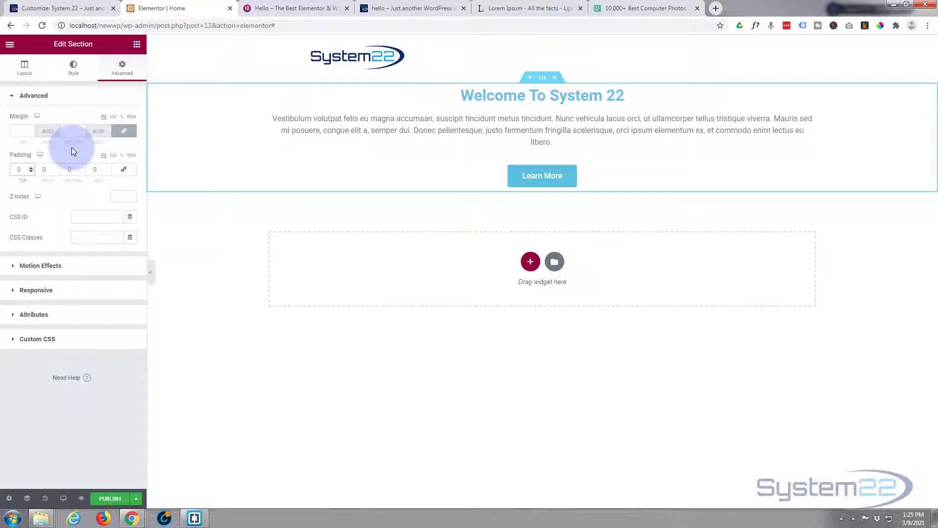
pyautogui.write('150')
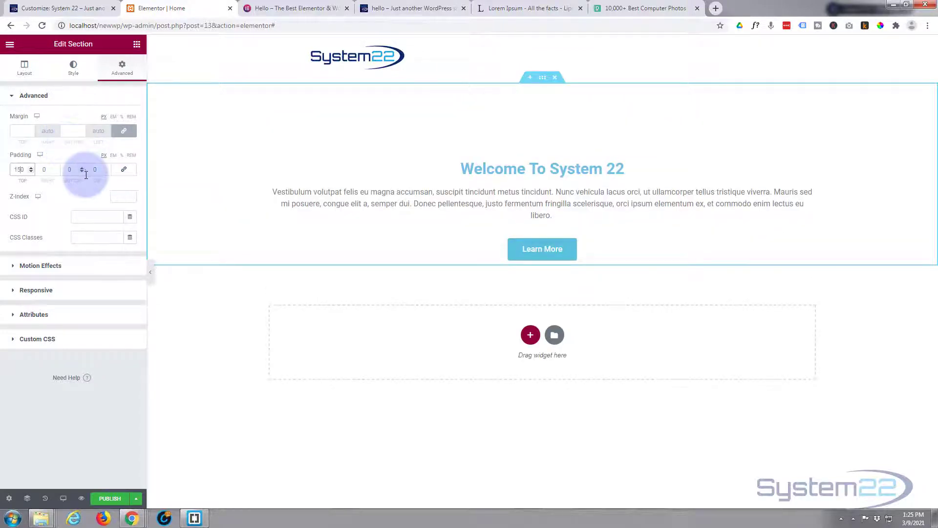
pyautogui.click(66, 170)
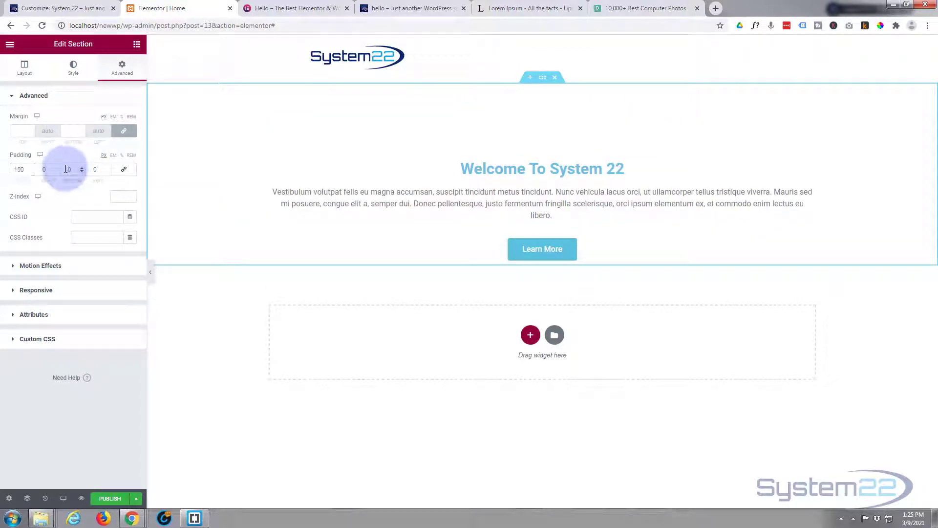
pyautogui.write('150')
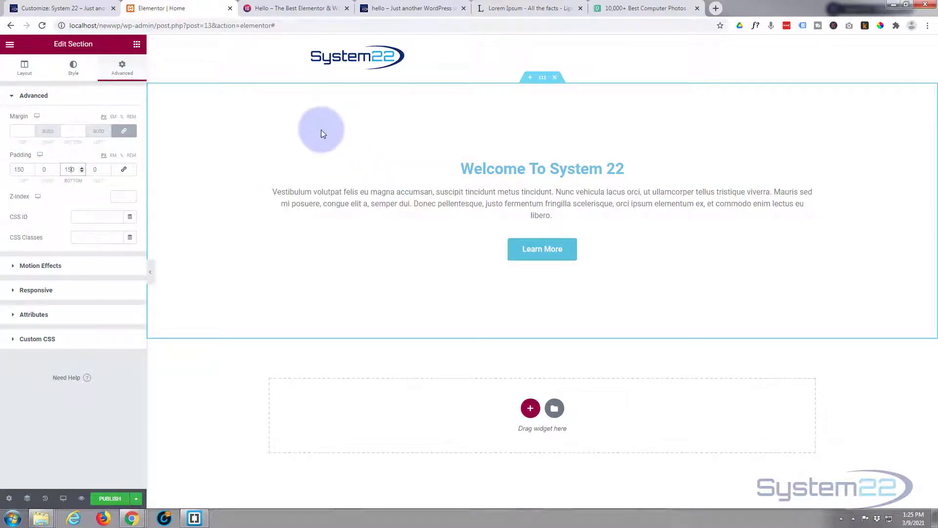
# Switch the section's spacing settings and page preview to tablet size
pyautogui.click(37, 119)
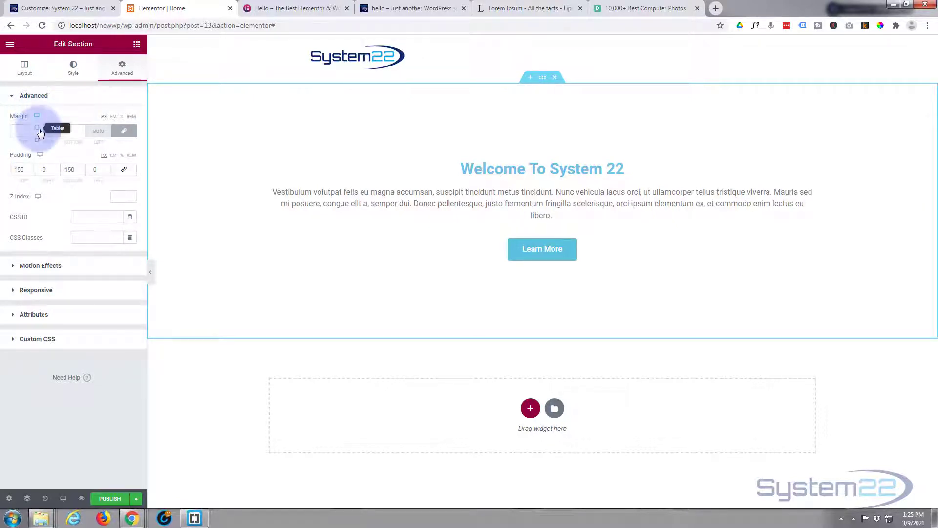
pyautogui.click(40, 131)
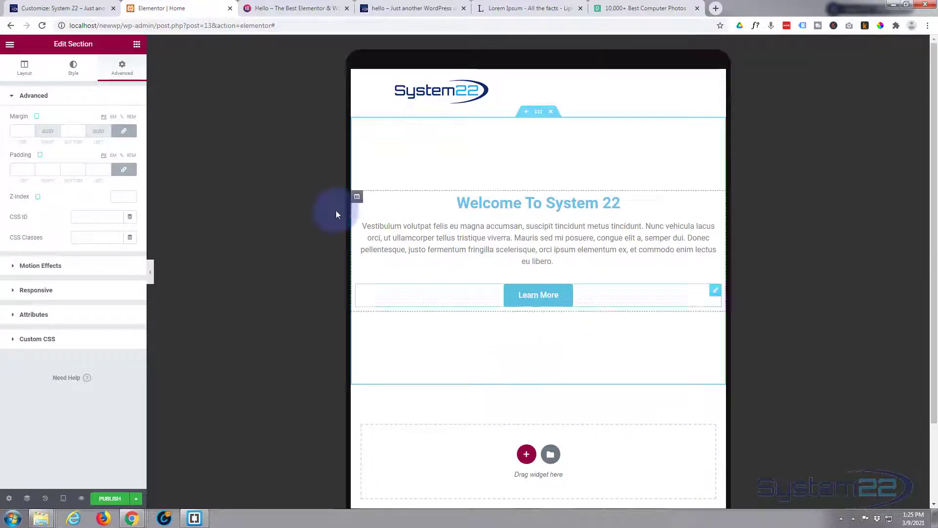
pyautogui.click(15, 167)
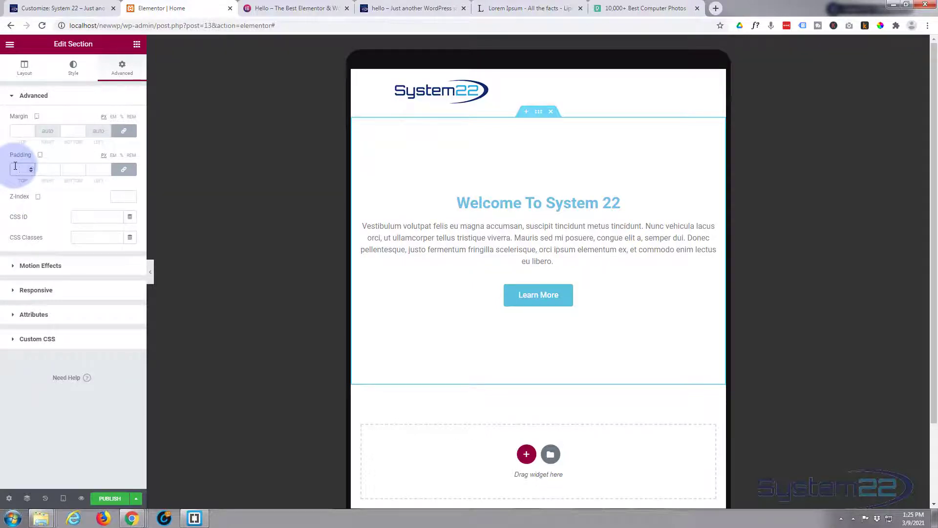
pyautogui.write('100')
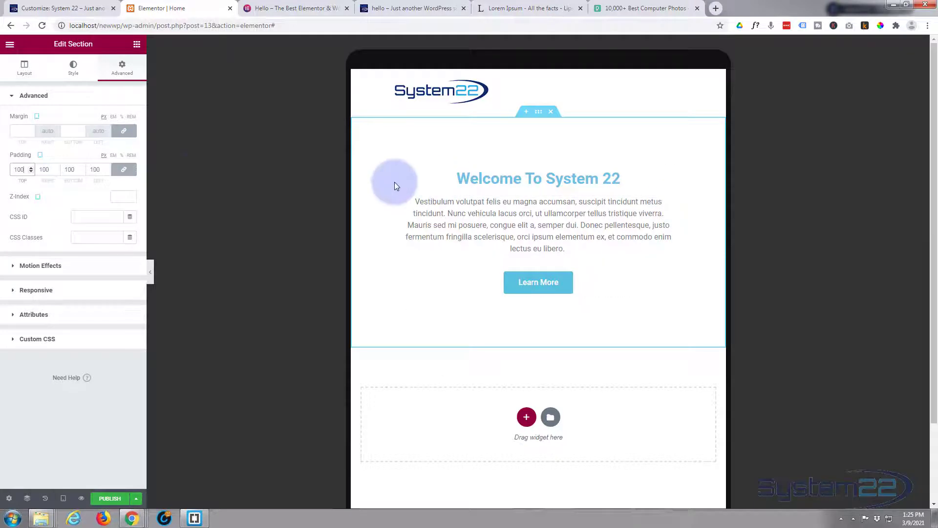
pyautogui.press('BackSpace')
pyautogui.press('BackSpace')
pyautogui.press('BackSpace')
# Unlink the section's tablet padding values and set its top and bottom padding to 100 px
pyautogui.click(128, 172)
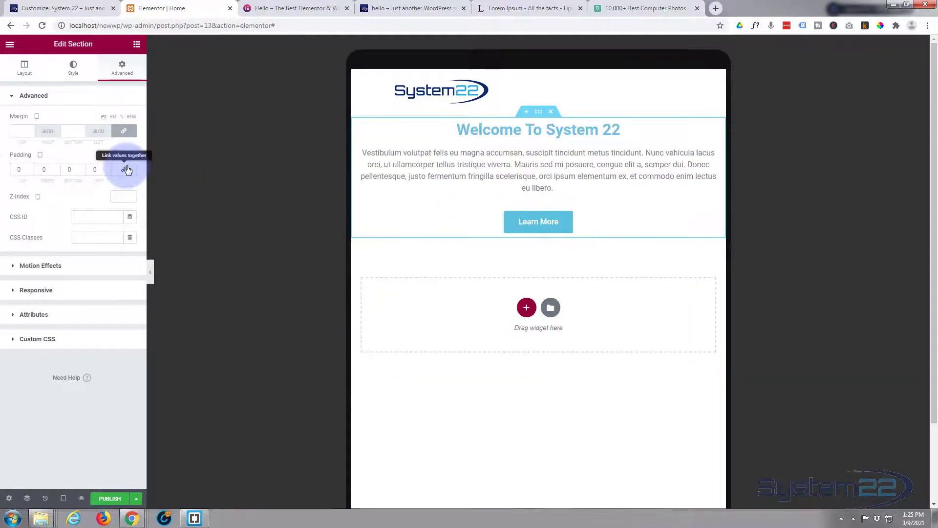
pyautogui.click(15, 169)
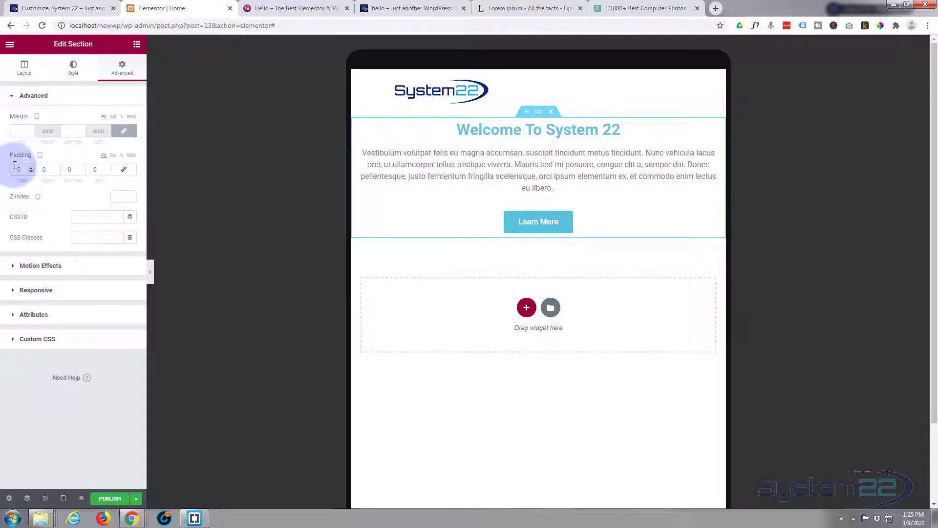
pyautogui.write('100')
pyautogui.click(61, 169)
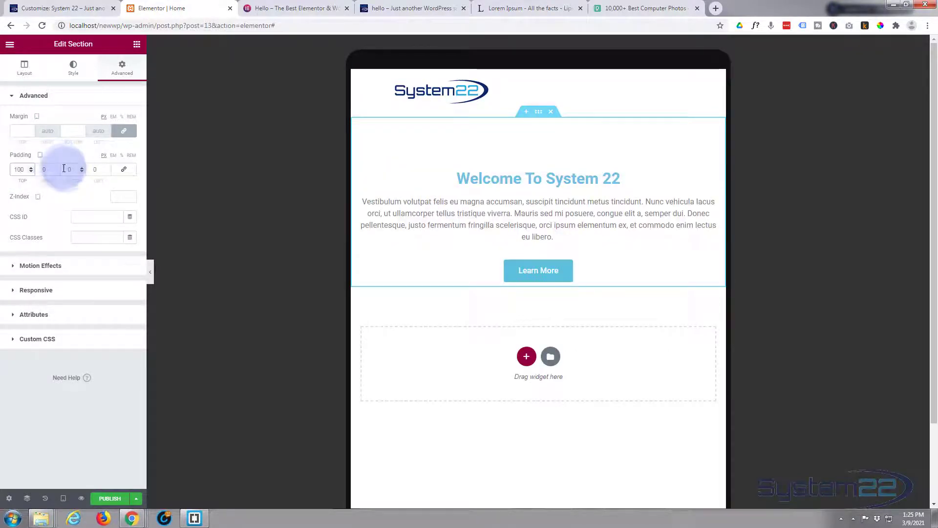
pyautogui.write('100')
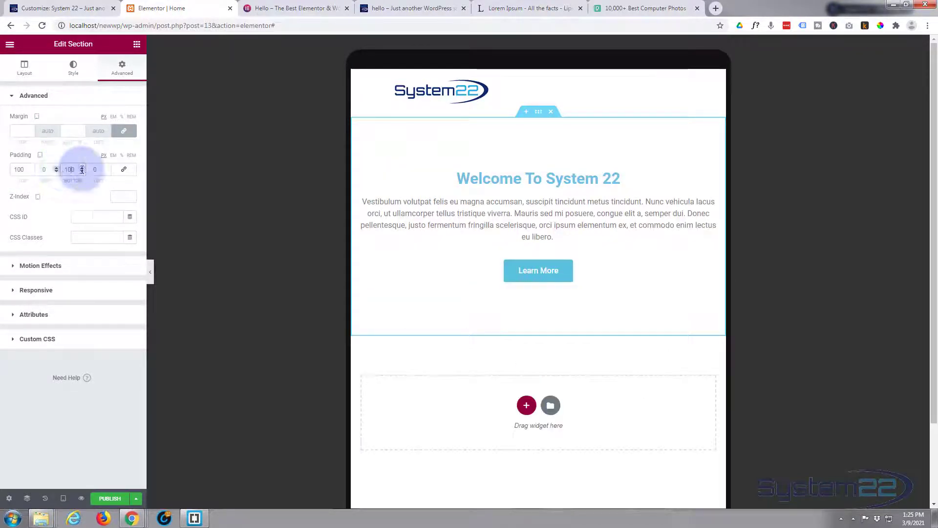
# Switch the welcome section's spacing to mobile, unlink its padding values and set the top and bottom padding to 50 px
pyautogui.click(37, 119)
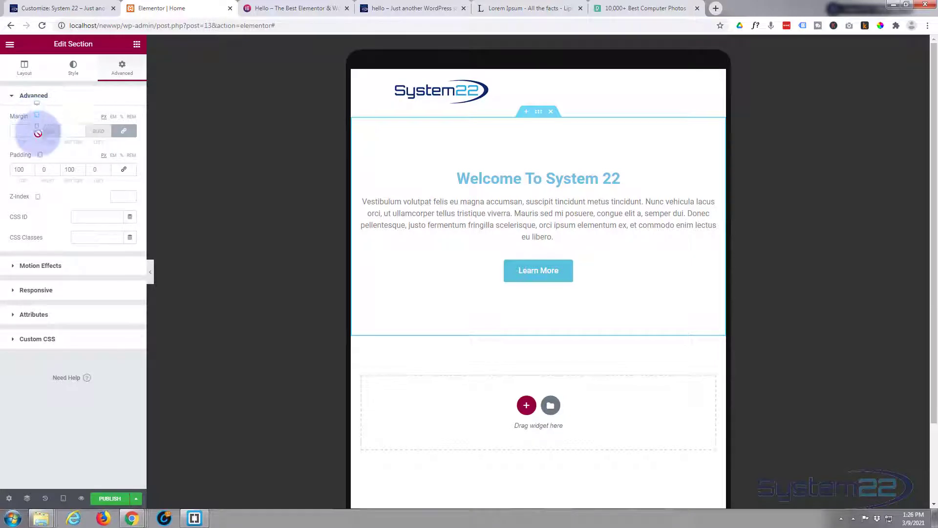
pyautogui.click(37, 127)
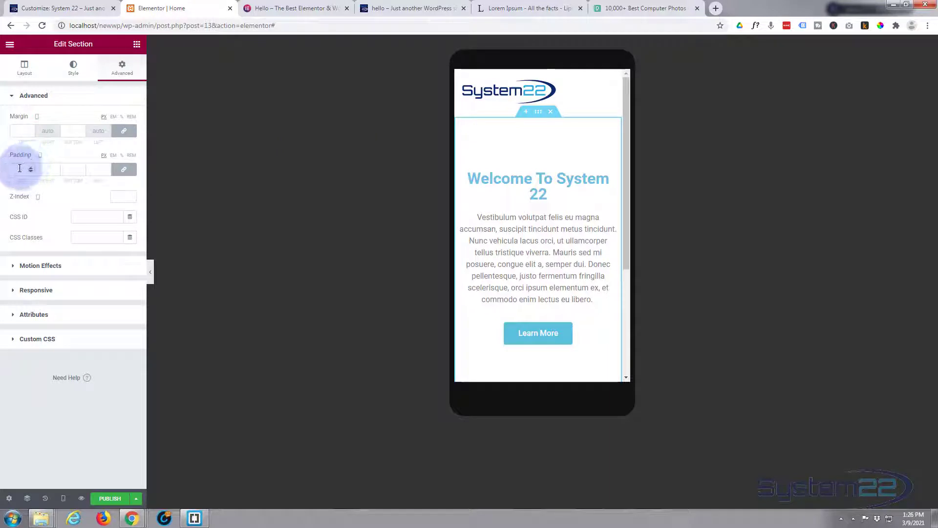
pyautogui.click(128, 171)
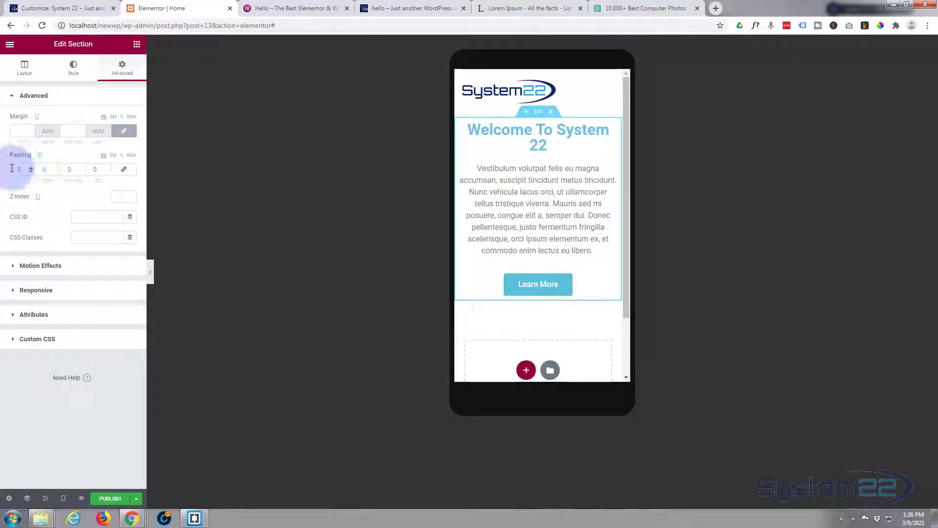
pyautogui.click(15, 169)
pyautogui.write('50')
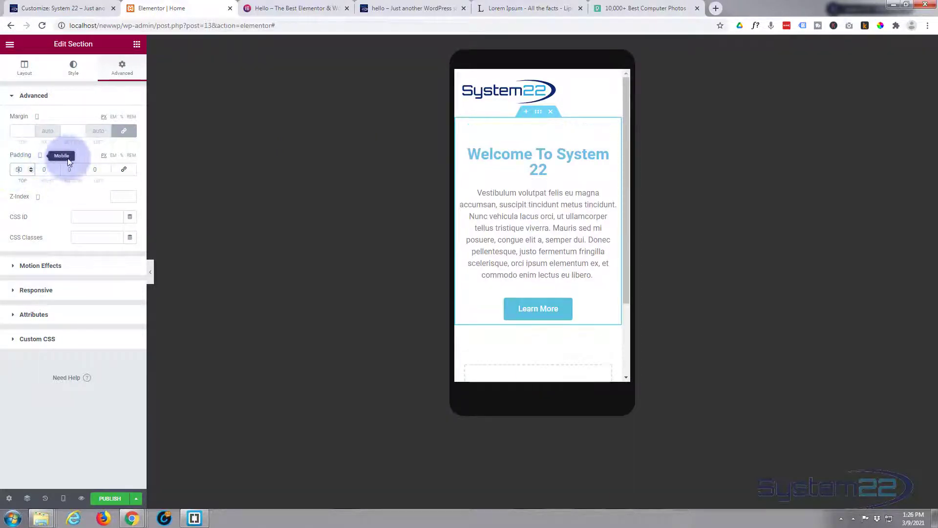
pyautogui.click(67, 169)
pyautogui.write('50')
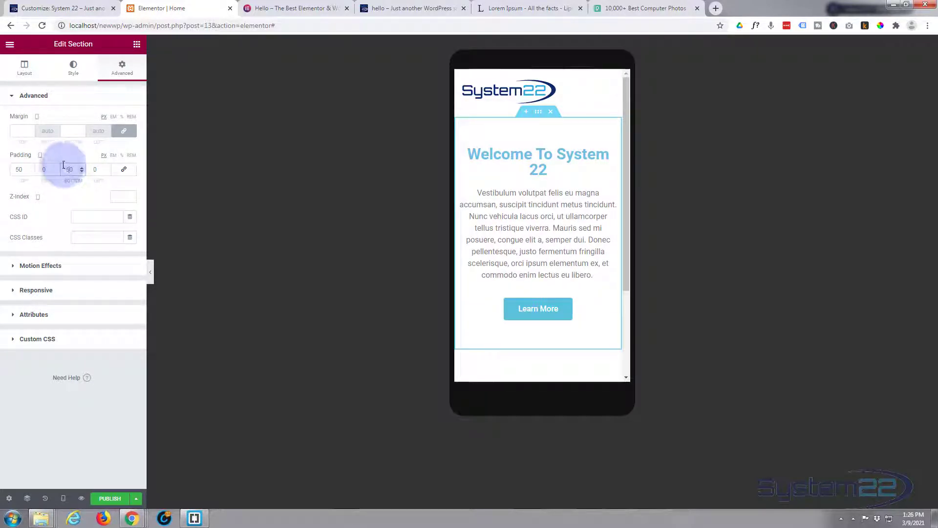
# Return the page preview to desktop size and set the welcome section's background type to Slideshow
pyautogui.click(37, 118)
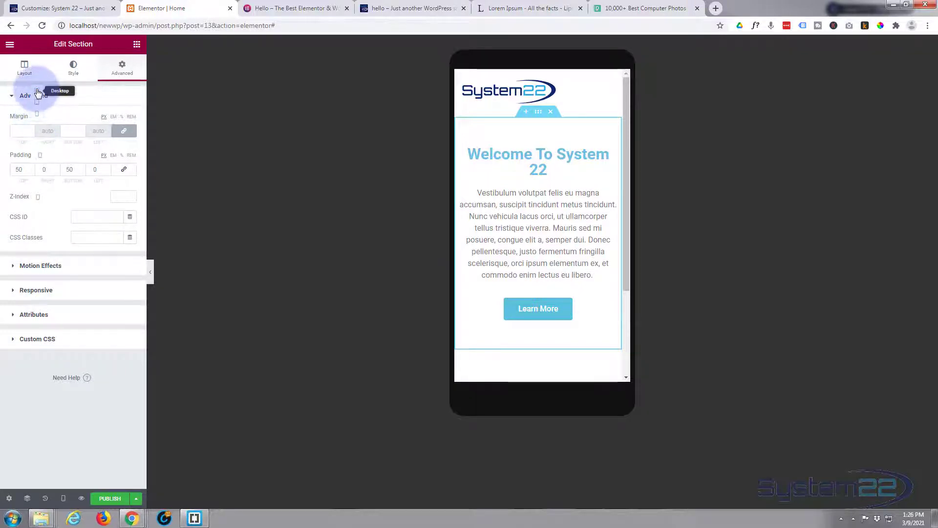
pyautogui.click(38, 93)
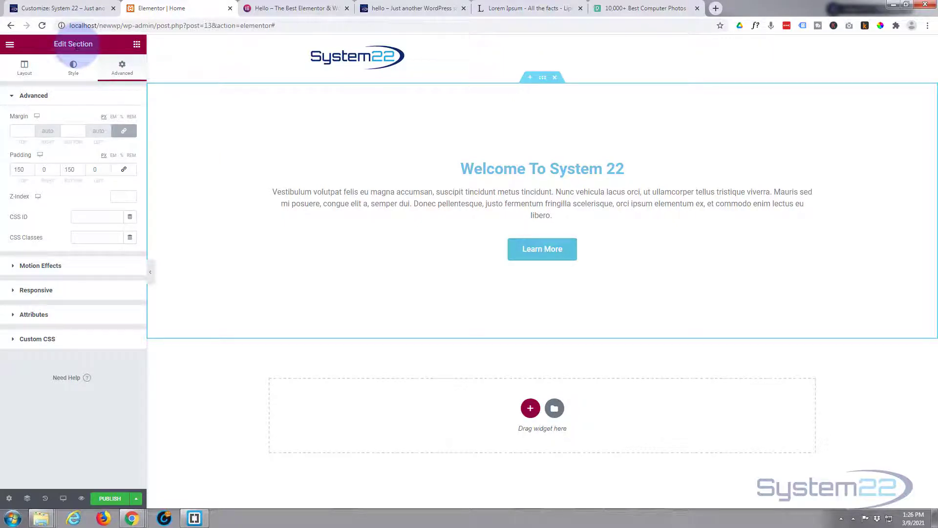
pyautogui.click(69, 70)
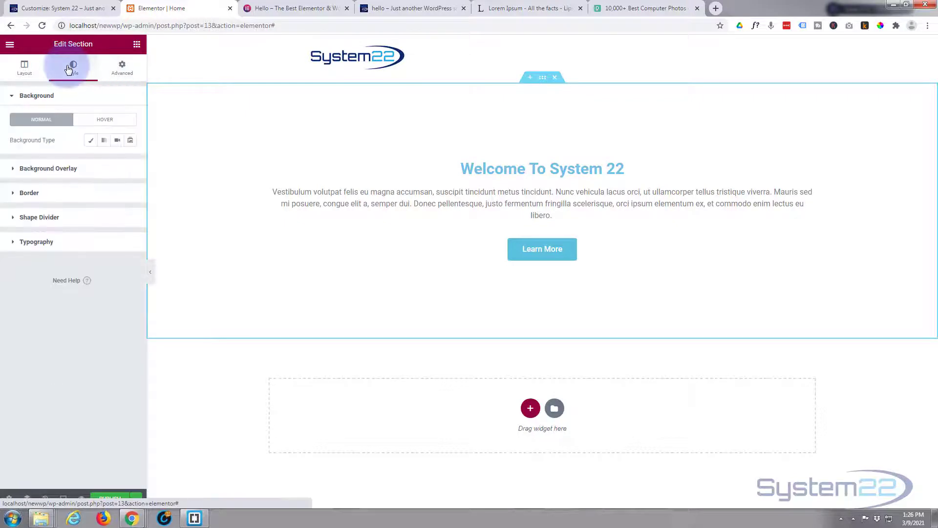
pyautogui.click(16, 98)
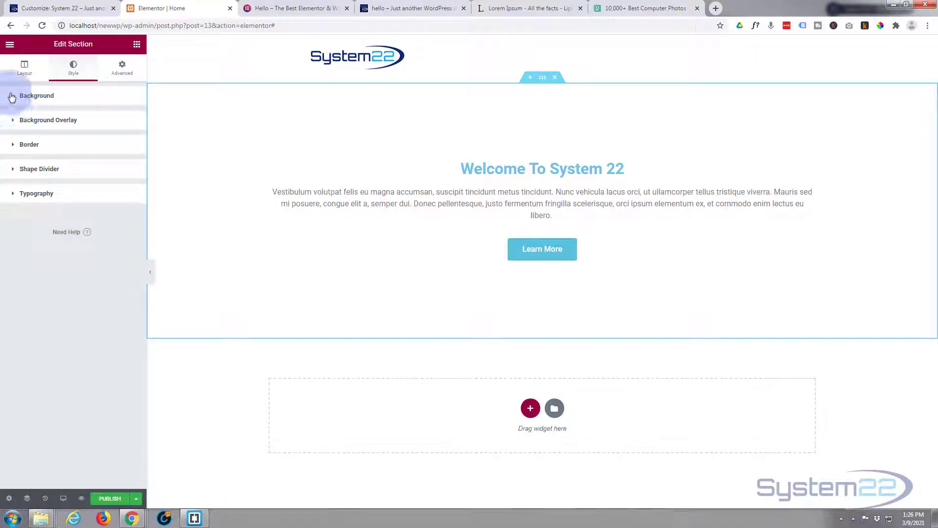
pyautogui.click(15, 98)
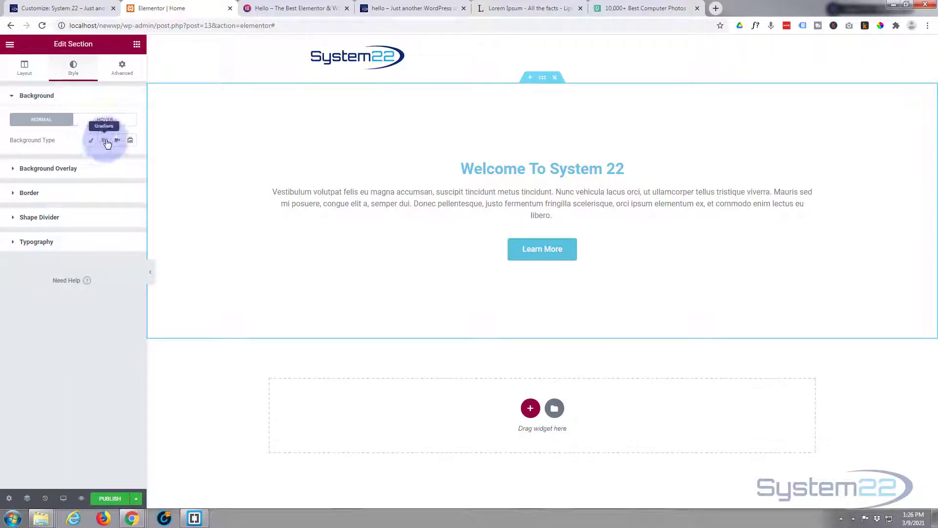
pyautogui.click(131, 142)
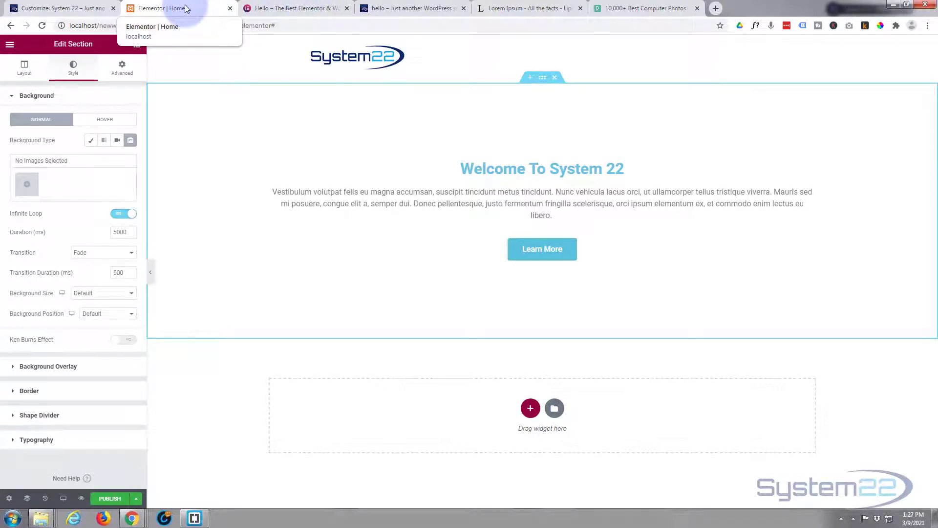
# Download the laptop-on-wooden-table photo from the Pexels computer results in Large size (1920 x 2880) and close its preview
pyautogui.click(636, 8)
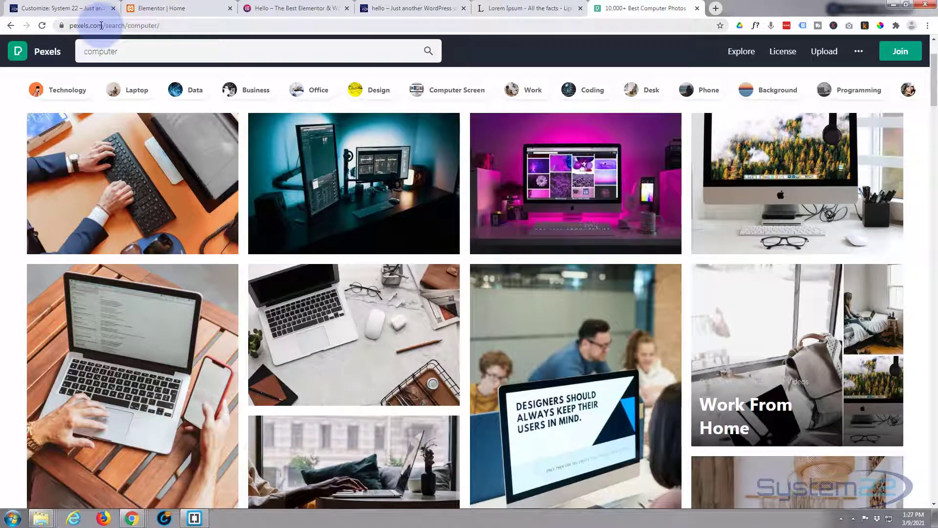
pyautogui.scroll(-2, 240, 267)
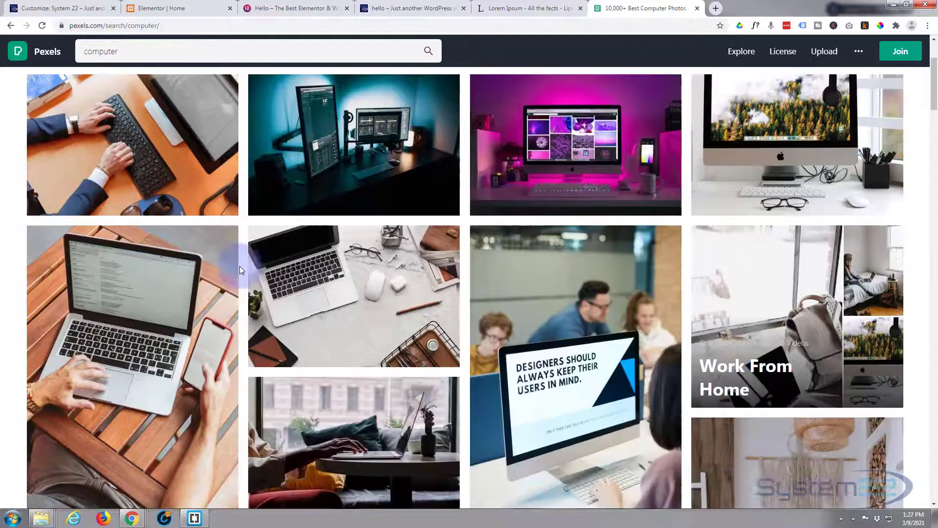
pyautogui.scroll(-3, 240, 266)
pyautogui.click(141, 266)
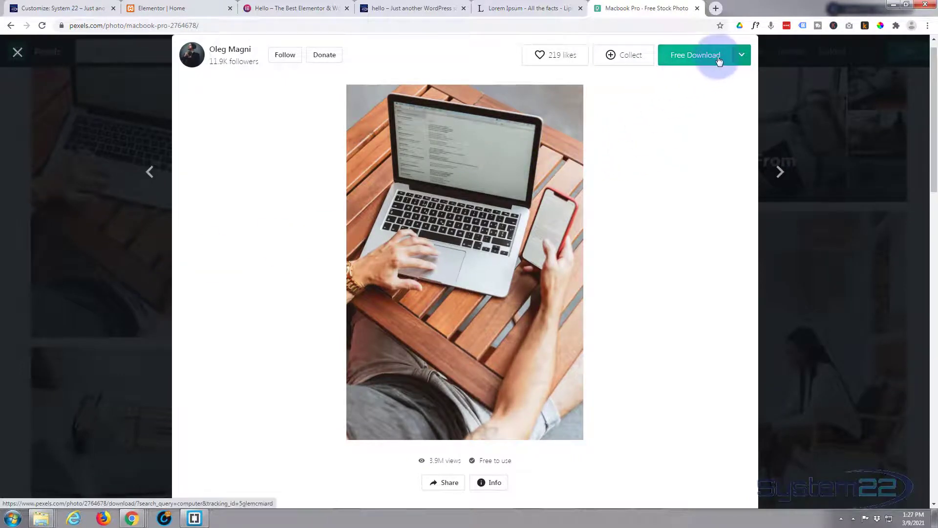
pyautogui.click(742, 56)
pyautogui.moveTo(738, 57)
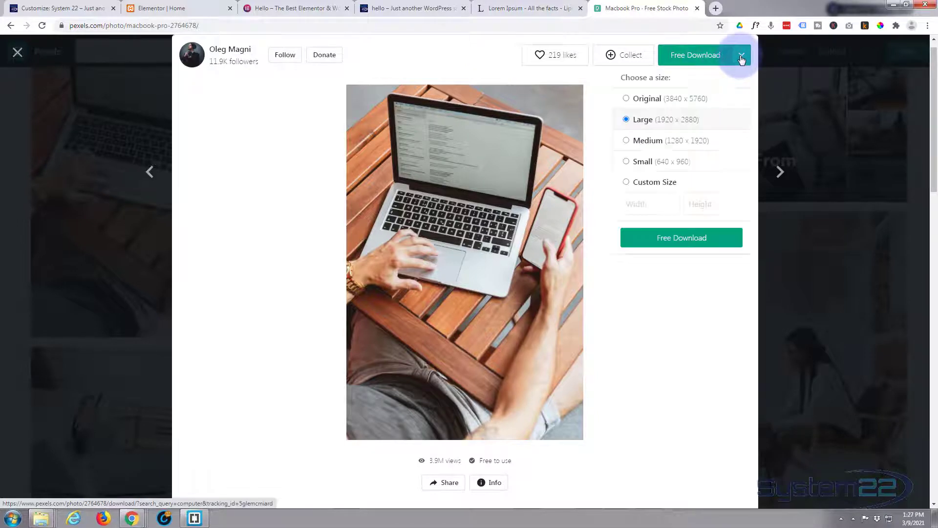
pyautogui.click(675, 238)
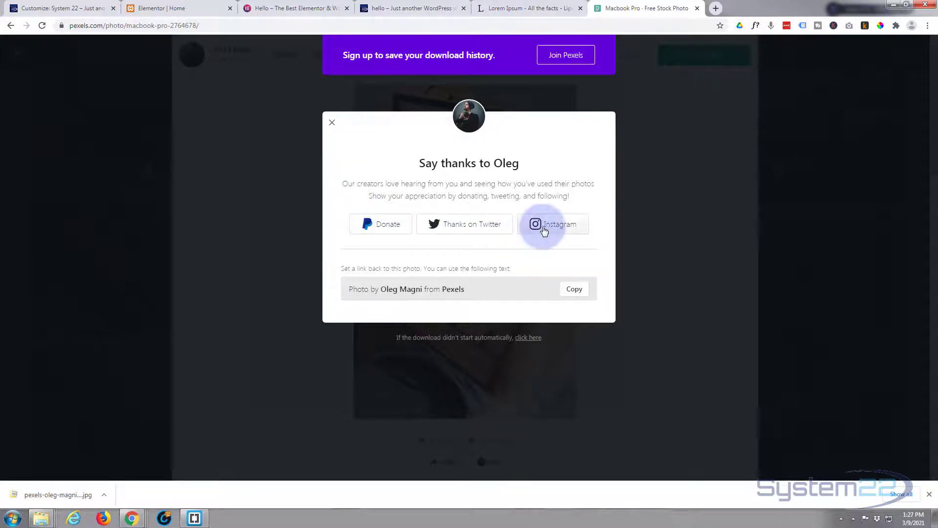
pyautogui.click(86, 224)
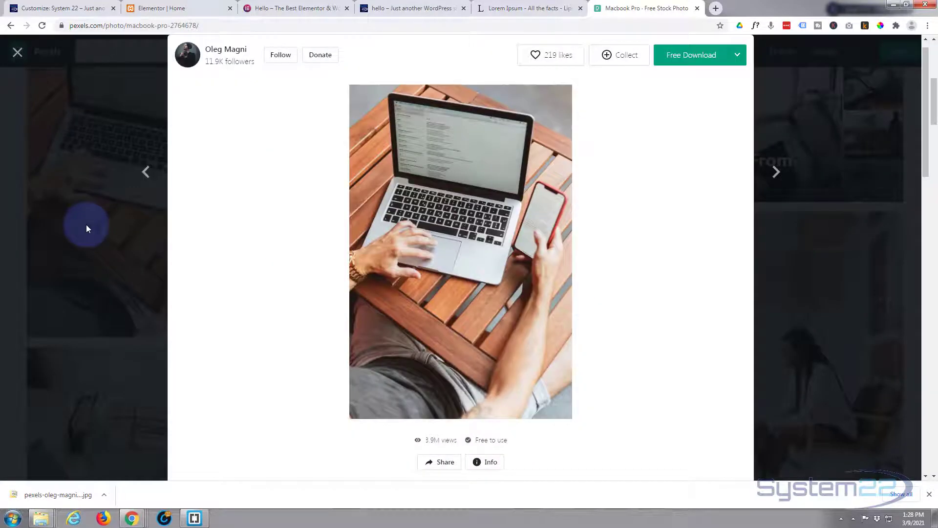
pyautogui.click(86, 224)
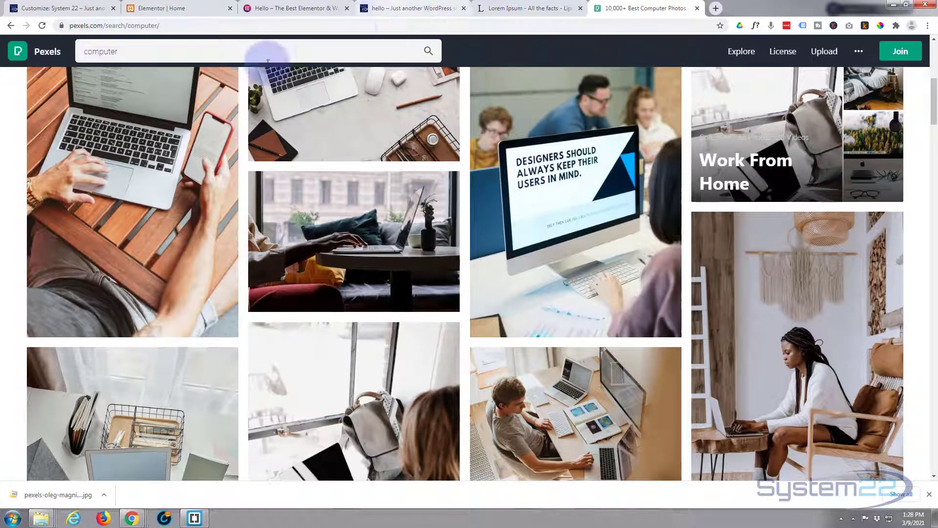
# Look at the computer pictures stored in the comp folder under Downloads > IMG
pyautogui.hotkey('alt', 'Tab')
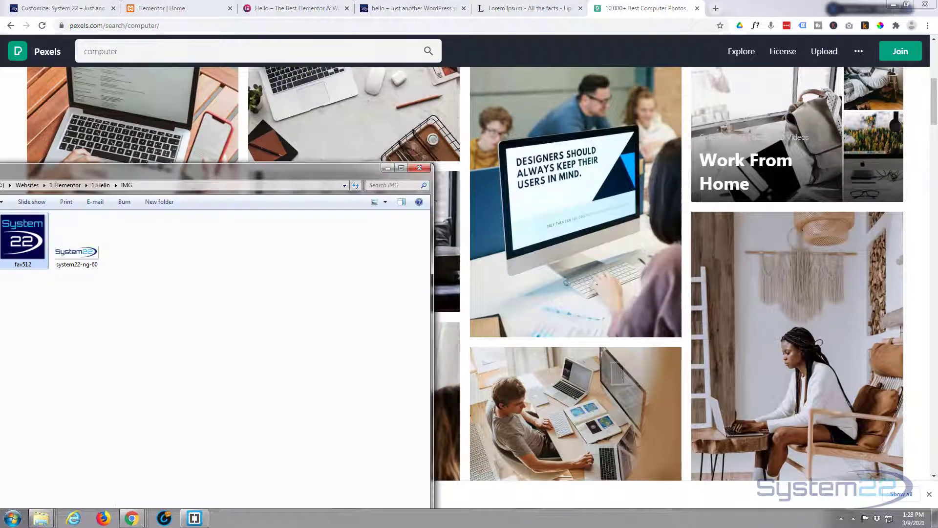
pyautogui.moveTo(0, 176); pyautogui.dragTo(227, 184)
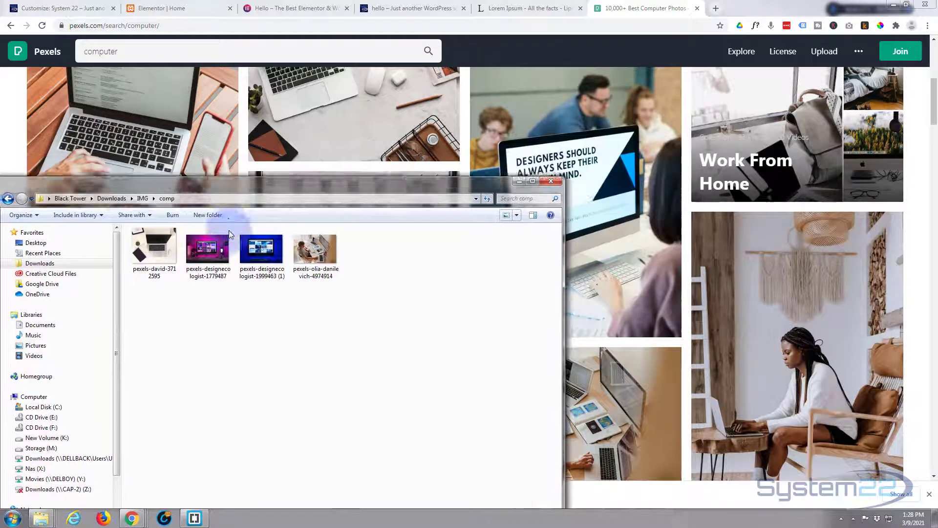
pyautogui.moveTo(229, 230); pyautogui.dragTo(0, 210)
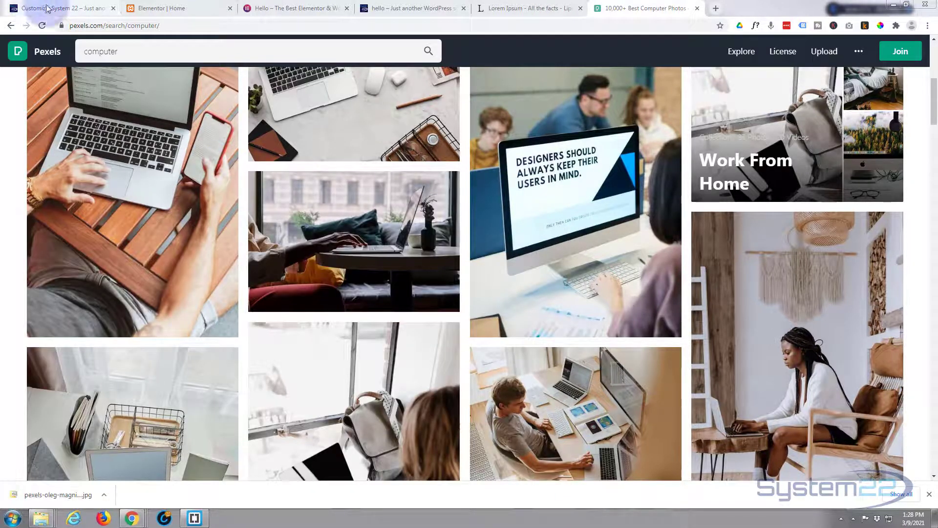
# Switch to the Elementor page and upload the four photos from the comp folder for the slideshow background, keeping all four selected
pyautogui.click(177, 8)
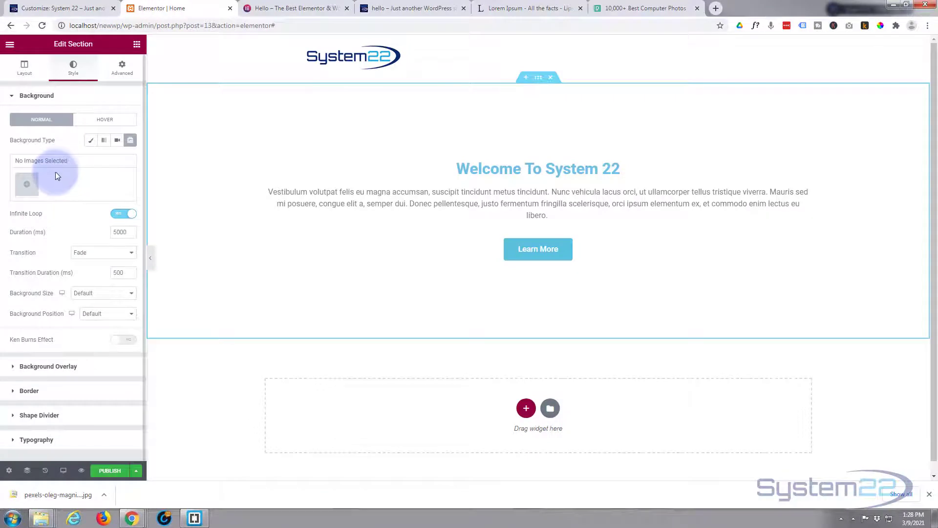
pyautogui.click(26, 185)
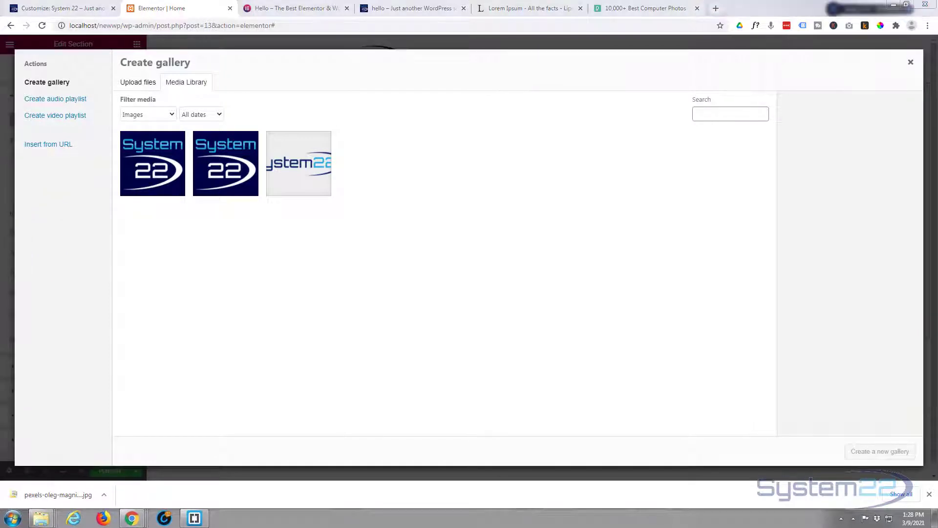
pyautogui.moveTo(0, 227); pyautogui.dragTo(295, 249)
pyautogui.moveTo(106, 304); pyautogui.dragTo(475, 186)
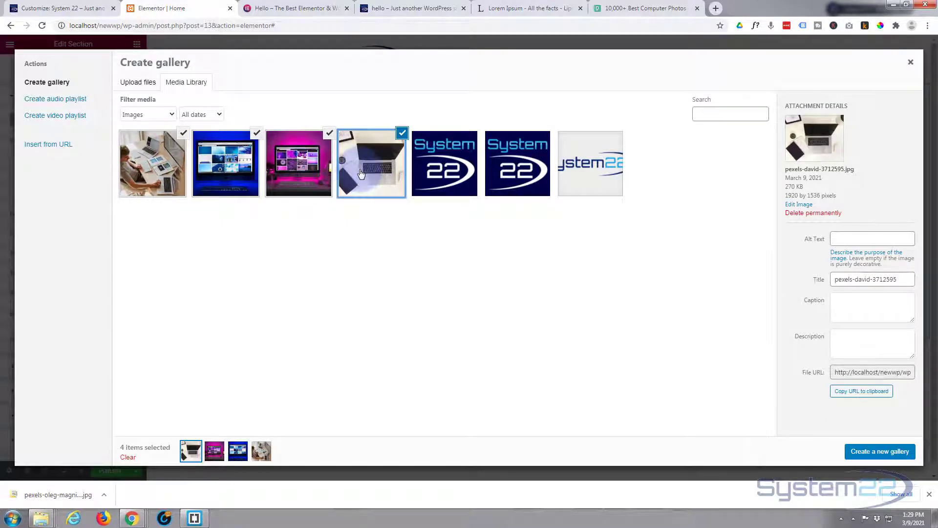
pyautogui.click(398, 134)
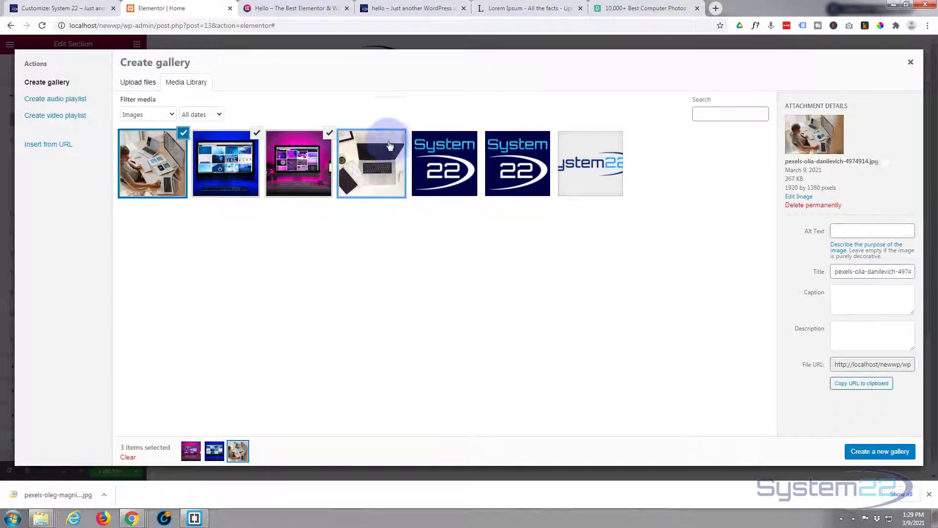
pyautogui.click(402, 136)
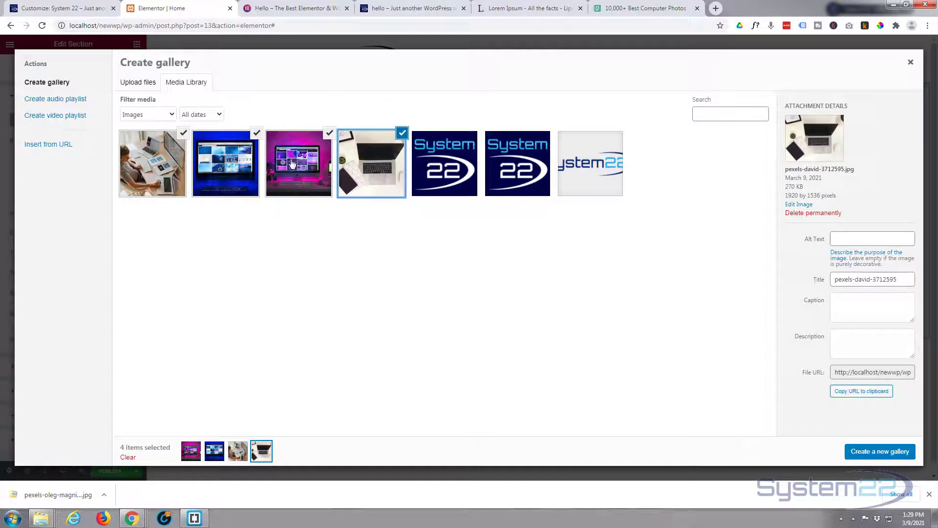
# Create a gallery from the selected photos, move the man-at-desk photo to second place and insert the gallery as the section's background
pyautogui.click(875, 450)
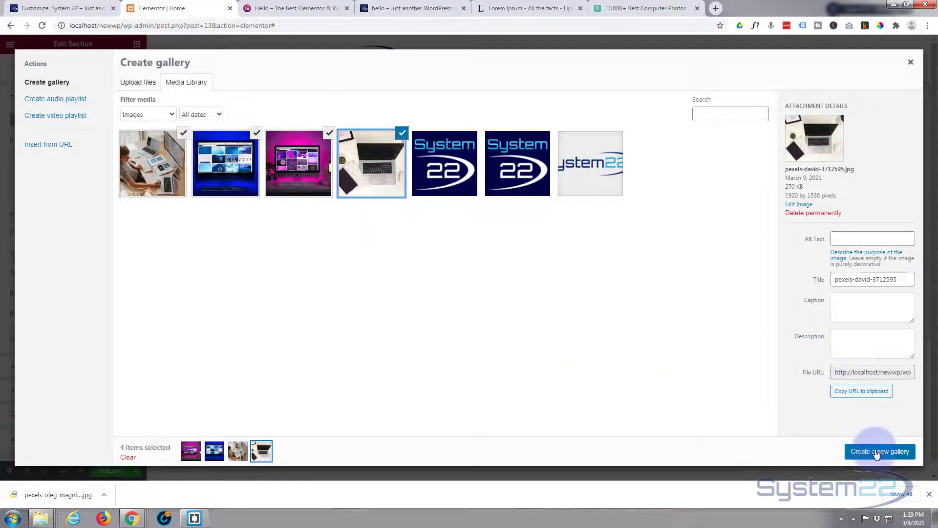
pyautogui.moveTo(333, 156); pyautogui.dragTo(254, 154)
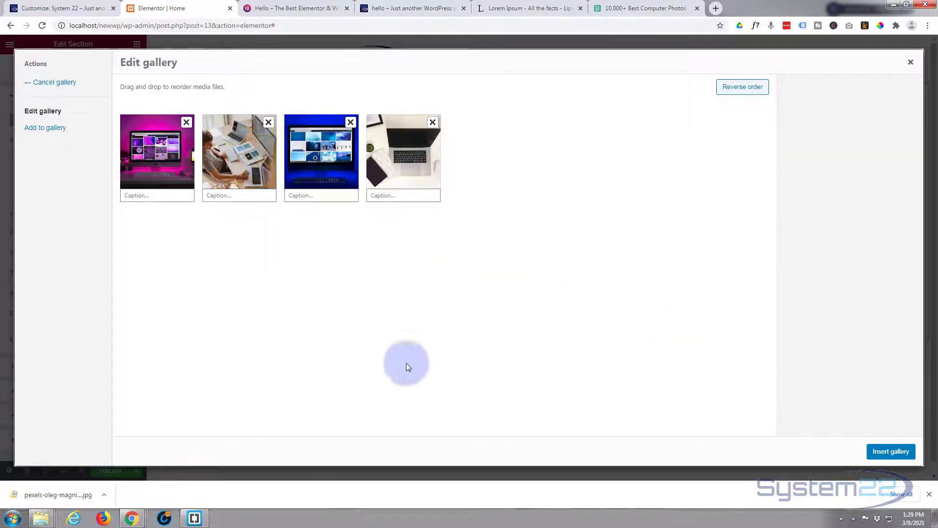
pyautogui.click(889, 454)
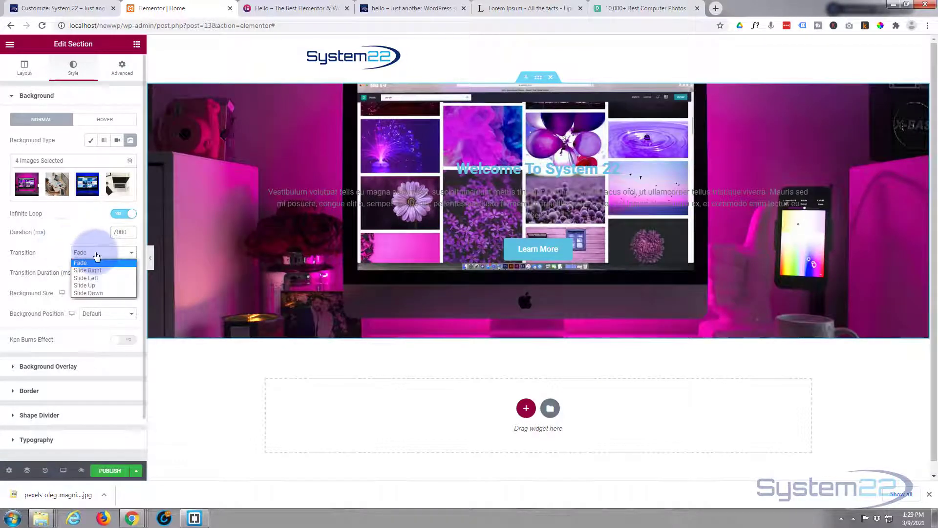
# Try the Slide Right transition on the background slideshow and set it back to Fade
pyautogui.click(96, 269)
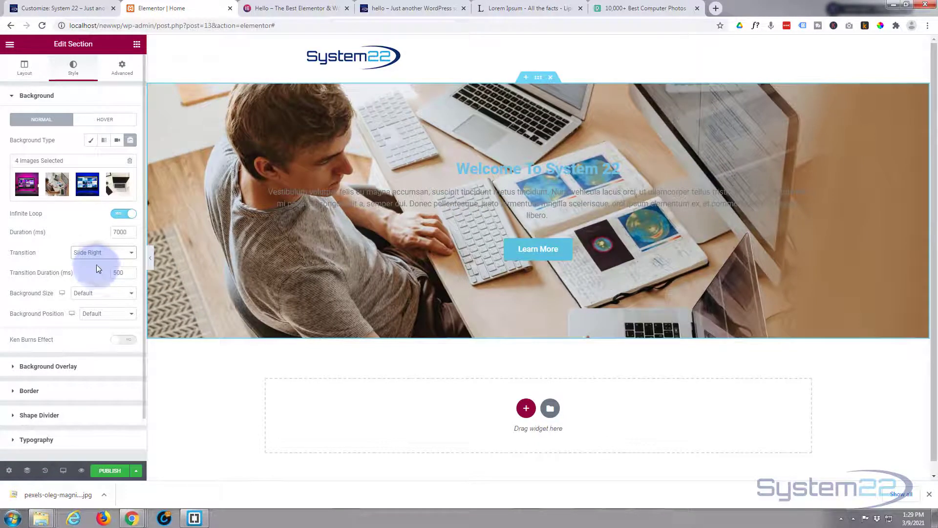
pyautogui.click(111, 254)
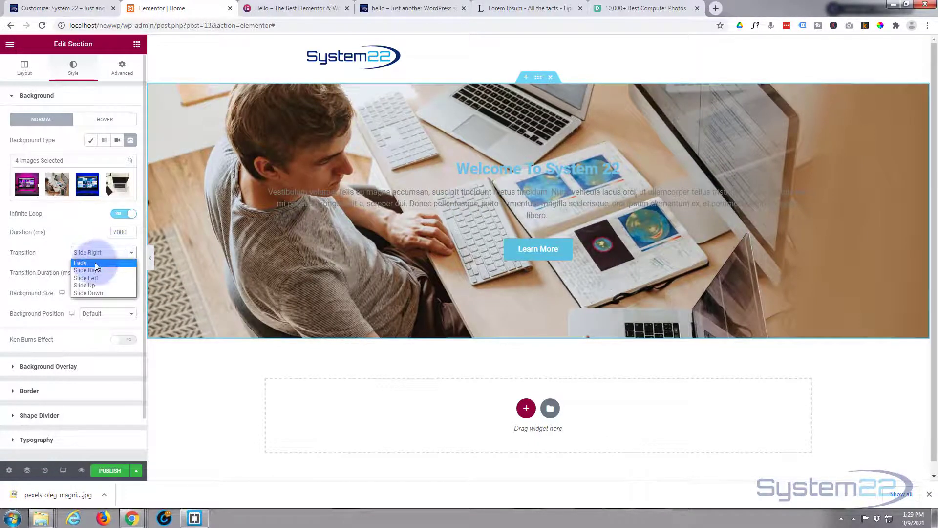
pyautogui.click(95, 263)
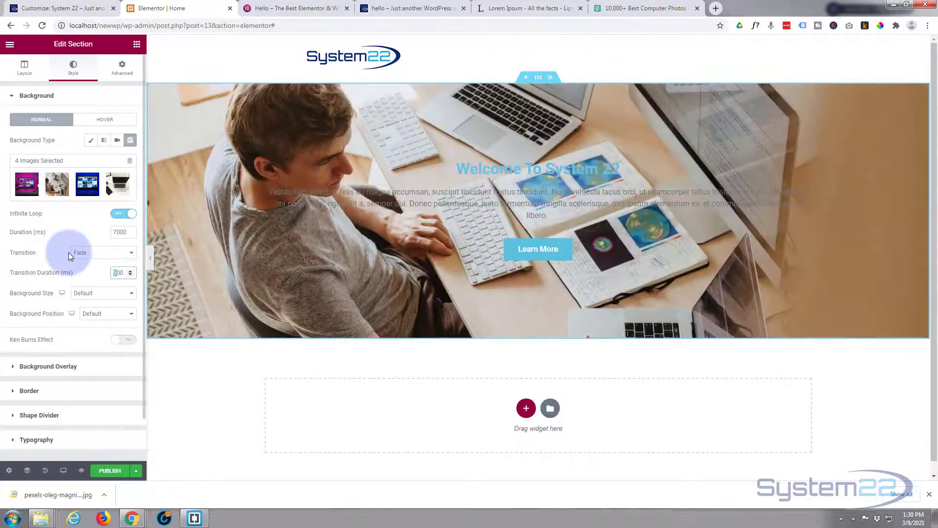
# Set the slideshow's transition duration to 700 ms, background size to Cover and position to Center Center, and enable the Ken Burns effect
pyautogui.write('7')
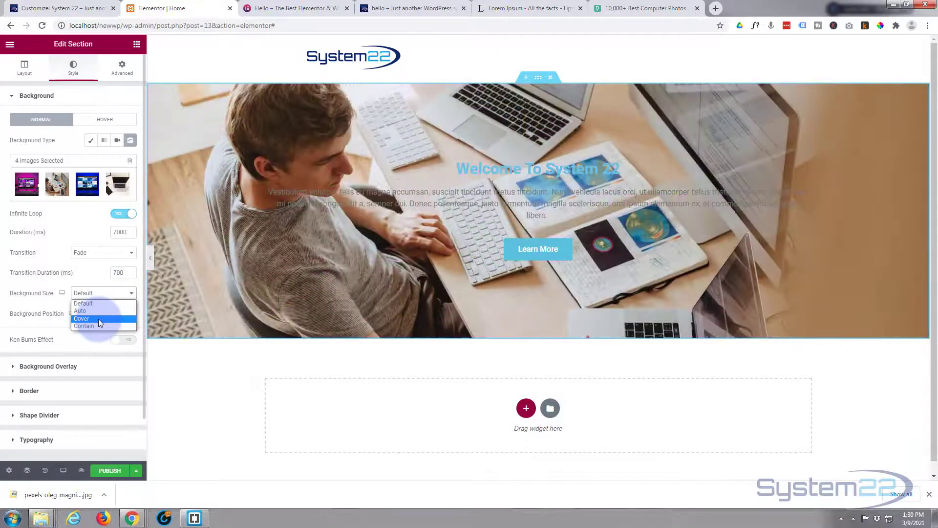
pyautogui.click(98, 318)
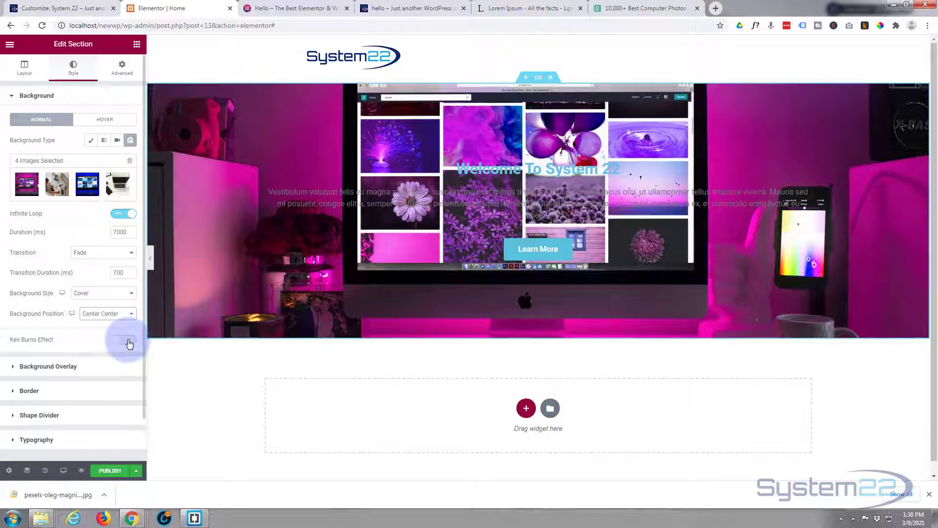
pyautogui.click(123, 341)
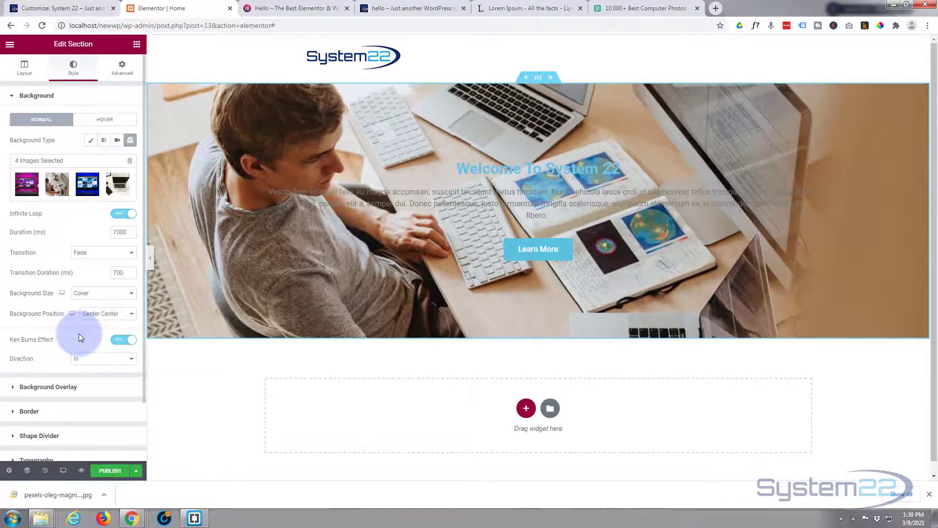
# Set the Ken Burns effect's direction to Out for the section's background slideshow
pyautogui.click(95, 360)
pyautogui.click(89, 376)
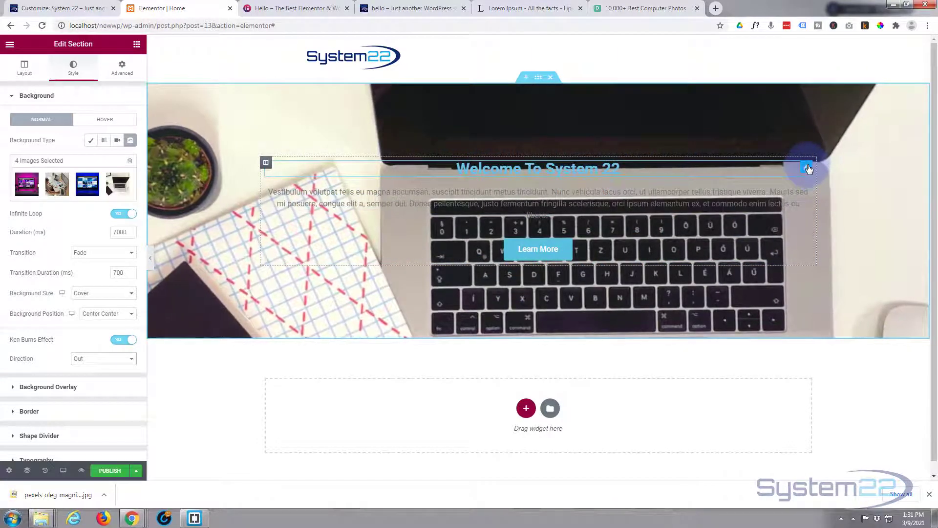
# Open the welcome heading's style settings and set its text color to white, #FFFFFF
pyautogui.click(808, 168)
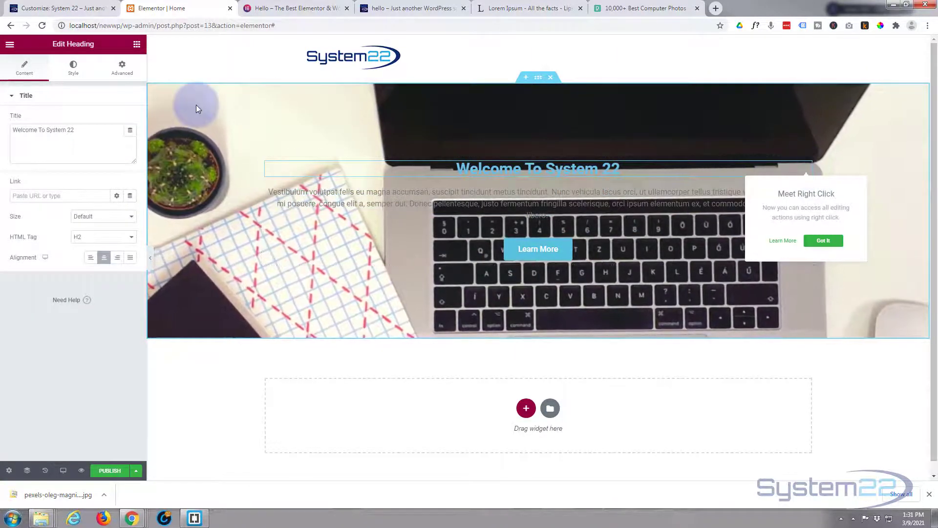
pyautogui.click(75, 69)
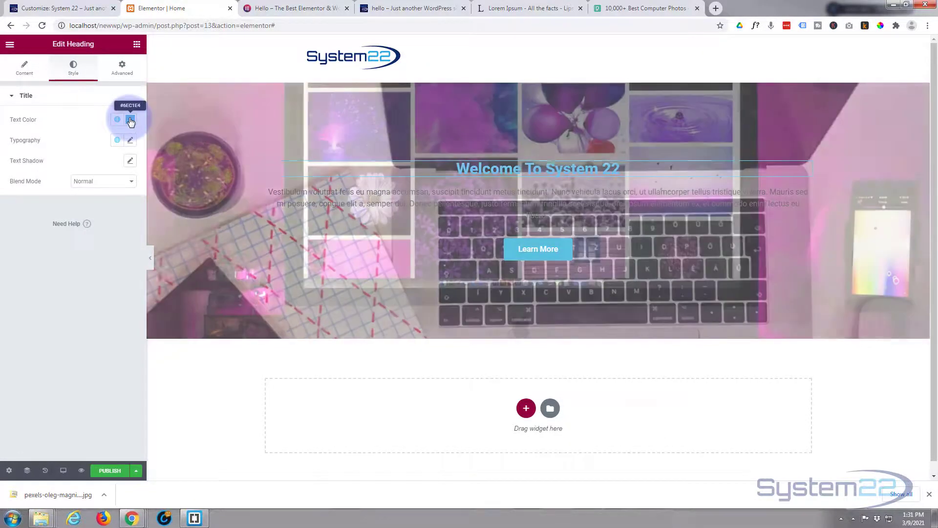
pyautogui.click(130, 120)
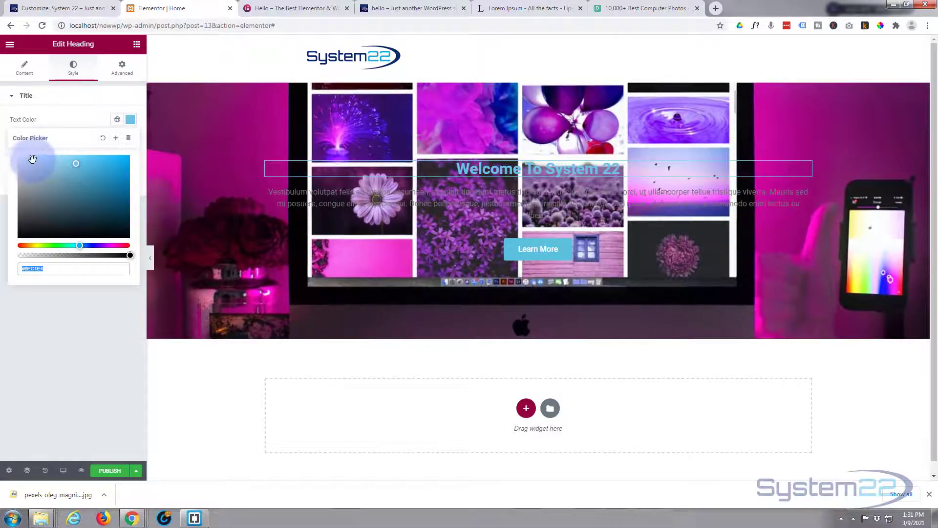
pyautogui.moveTo(33, 159); pyautogui.dragTo(21, 156)
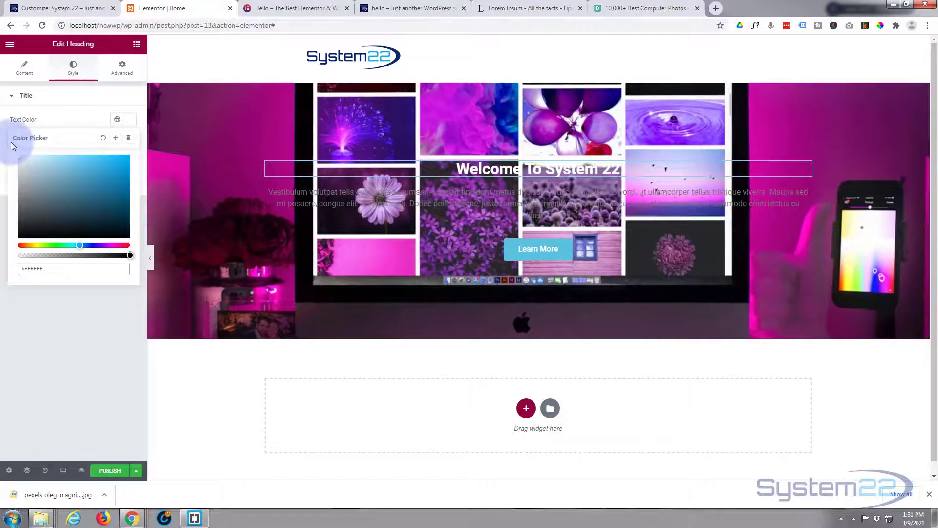
pyautogui.click(84, 116)
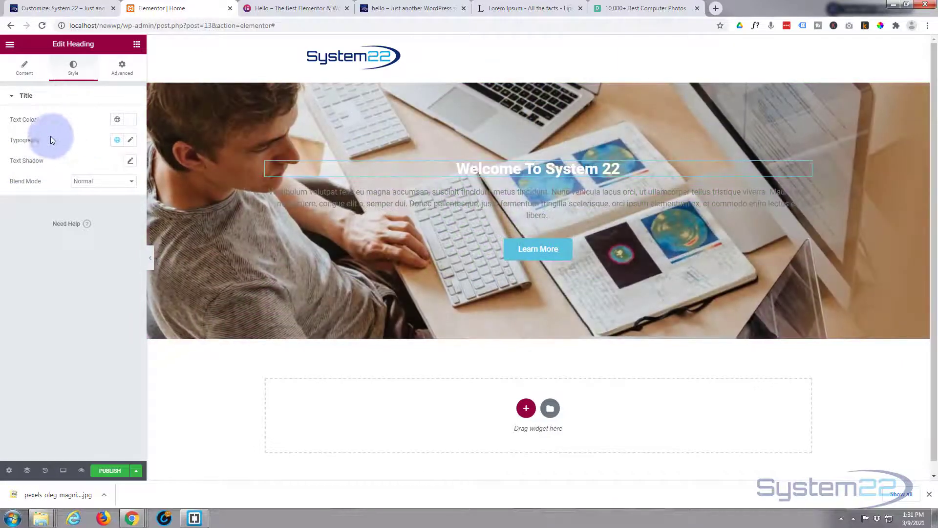
# Set the welcome heading's font size to 40 px in its typography settings
pyautogui.click(130, 140)
pyautogui.click(116, 217)
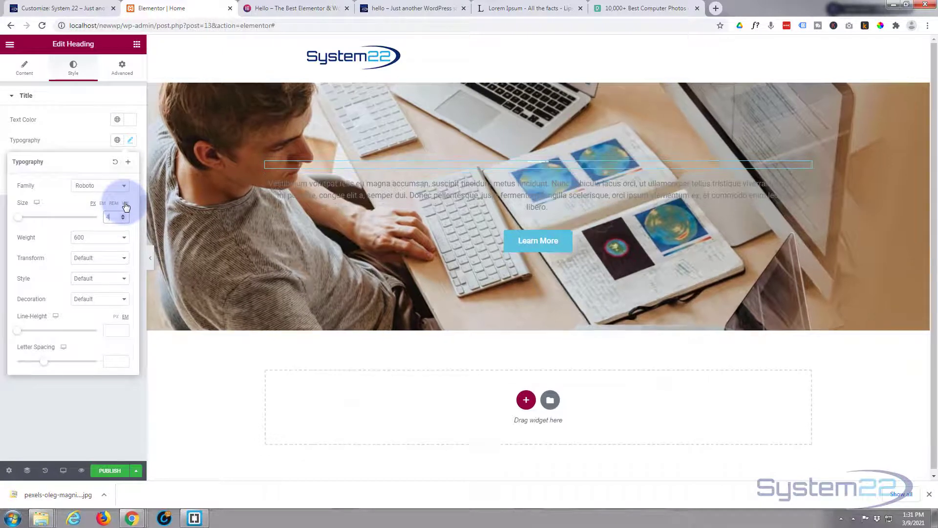
pyautogui.write('40')
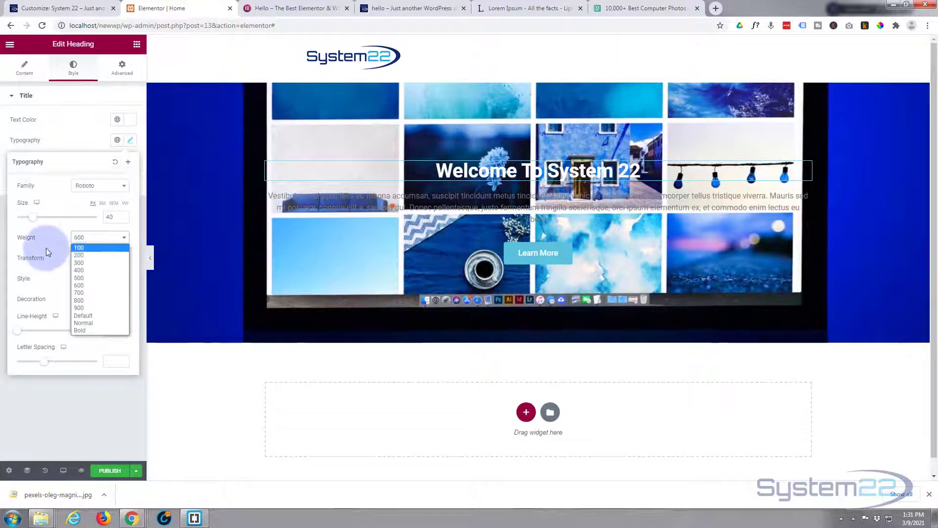
# Try the Uppercase transform on the welcome heading and set it back to Default
pyautogui.click(90, 260)
pyautogui.click(95, 259)
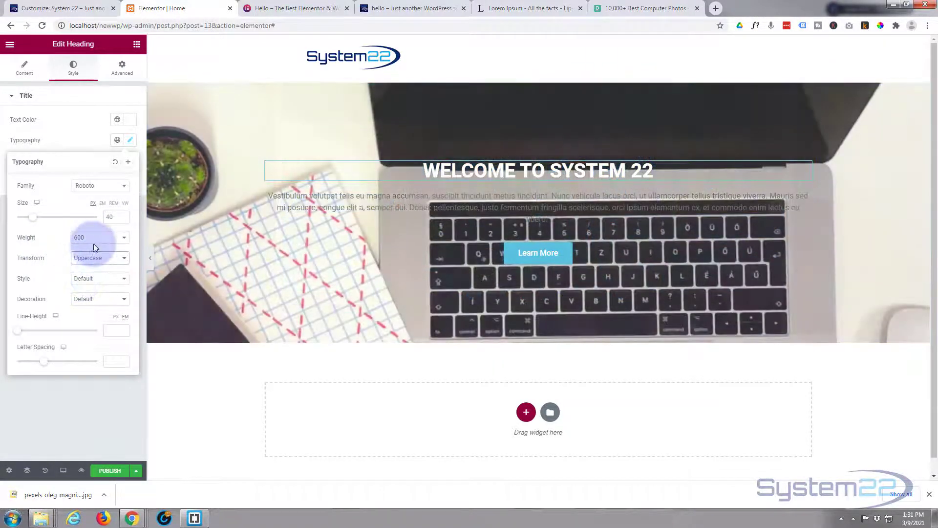
pyautogui.click(99, 258)
pyautogui.click(94, 266)
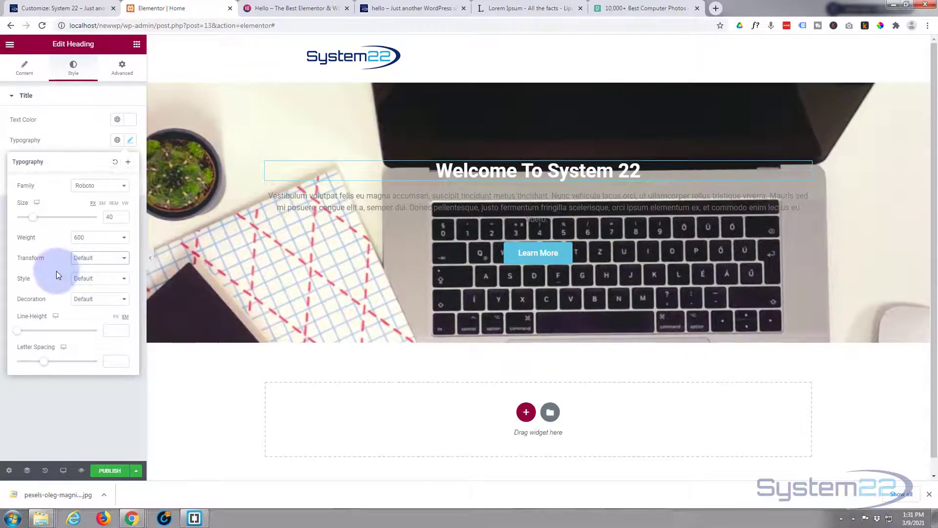
pyautogui.click(98, 281)
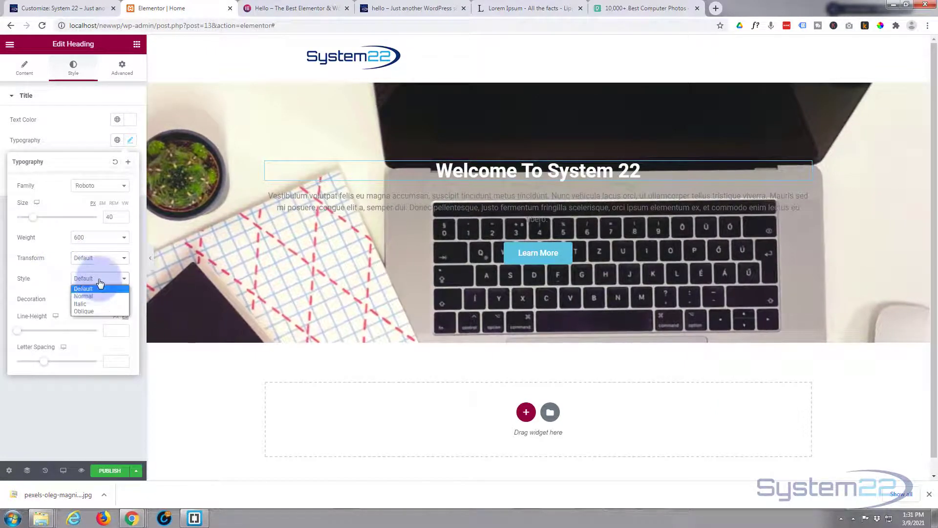
pyautogui.click(50, 277)
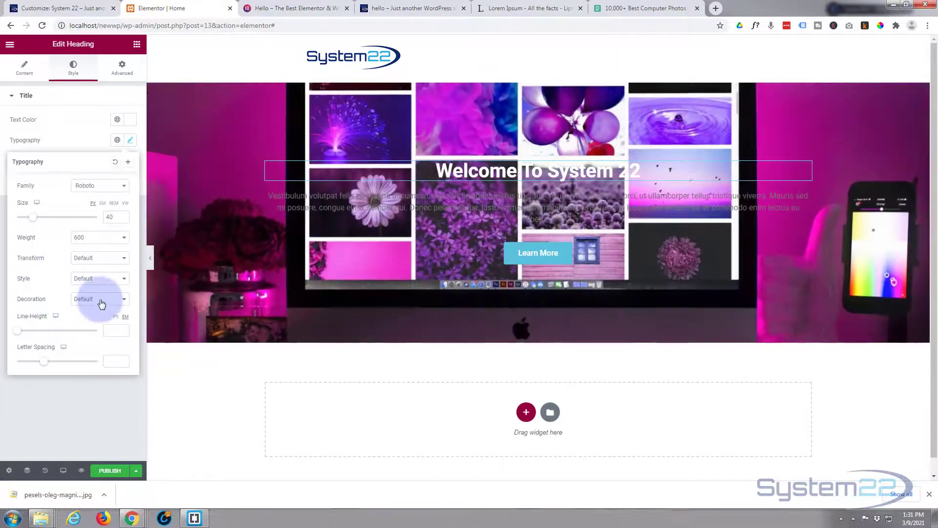
pyautogui.click(101, 303)
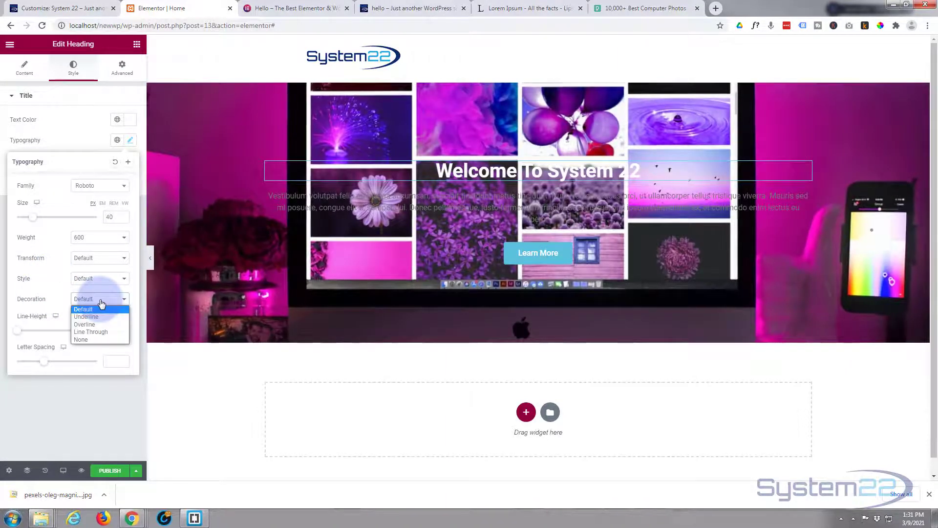
pyautogui.click(59, 296)
pyautogui.click(43, 318)
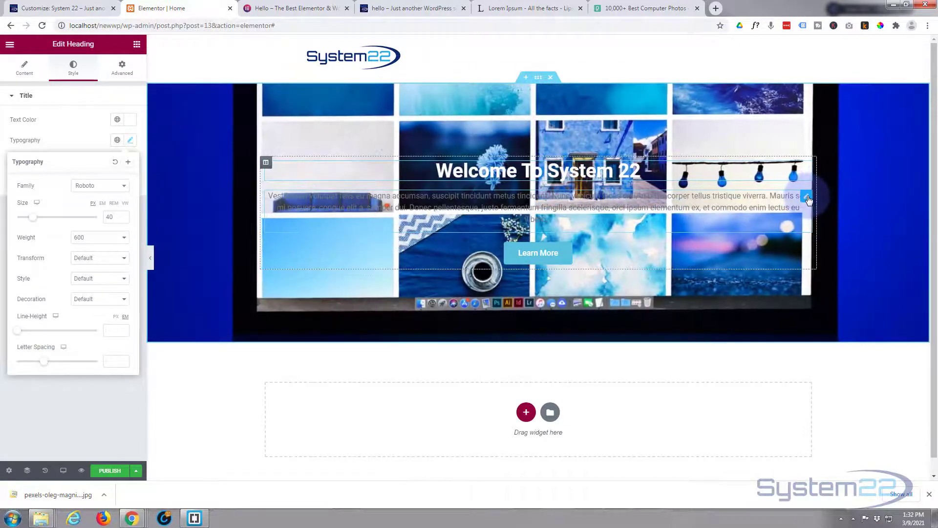
# Open the style settings of the paragraph below the heading and set its text color to white, #FFFFFF
pyautogui.click(807, 198)
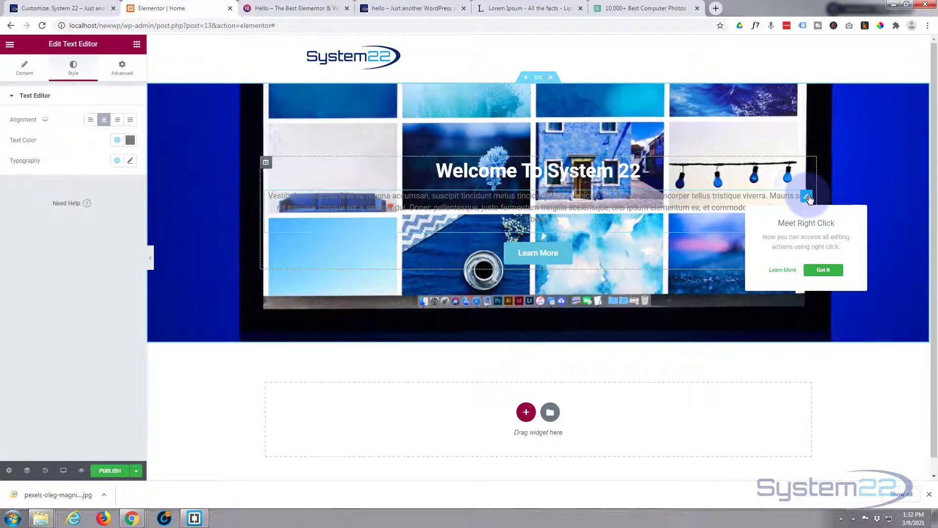
pyautogui.click(76, 69)
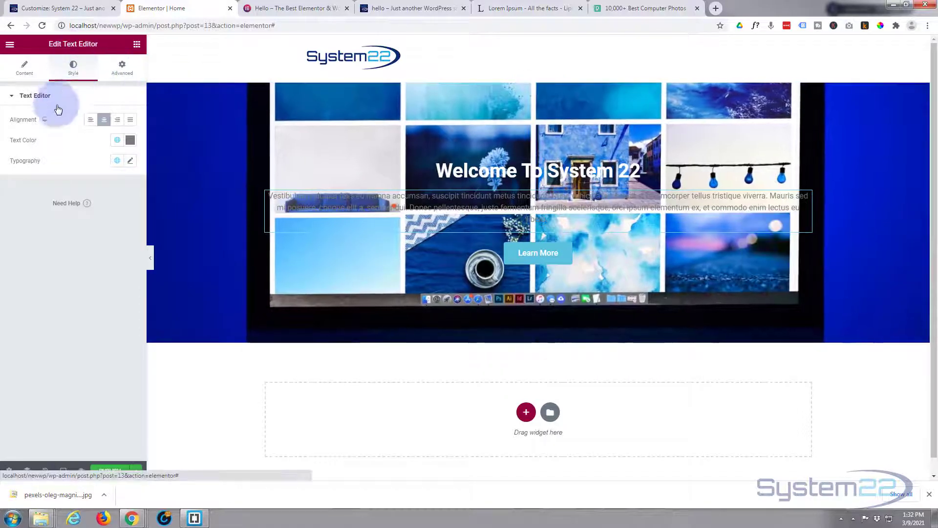
pyautogui.click(130, 140)
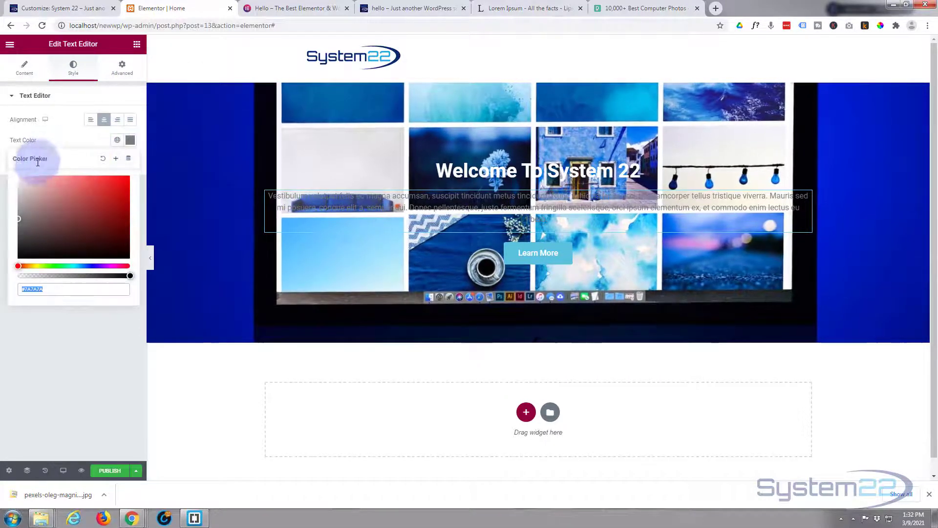
pyautogui.write('#FFFFFF')
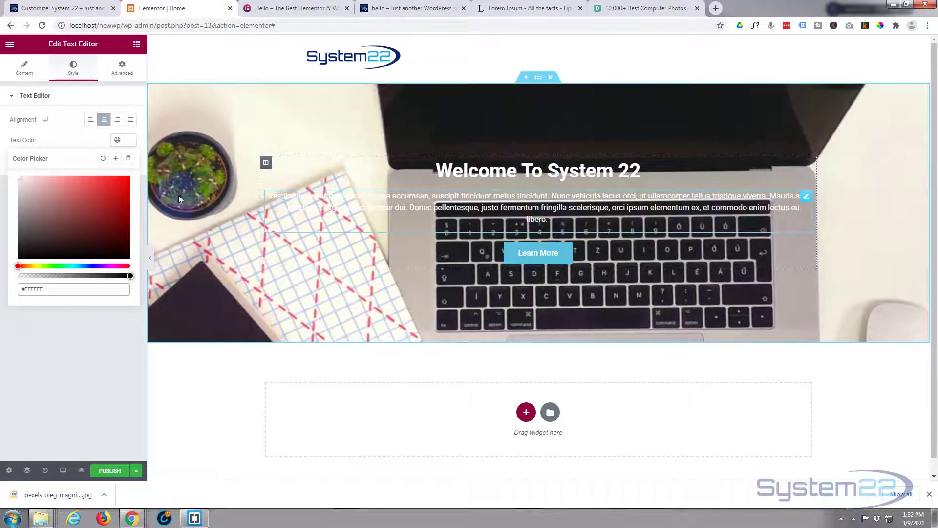
pyautogui.click(71, 143)
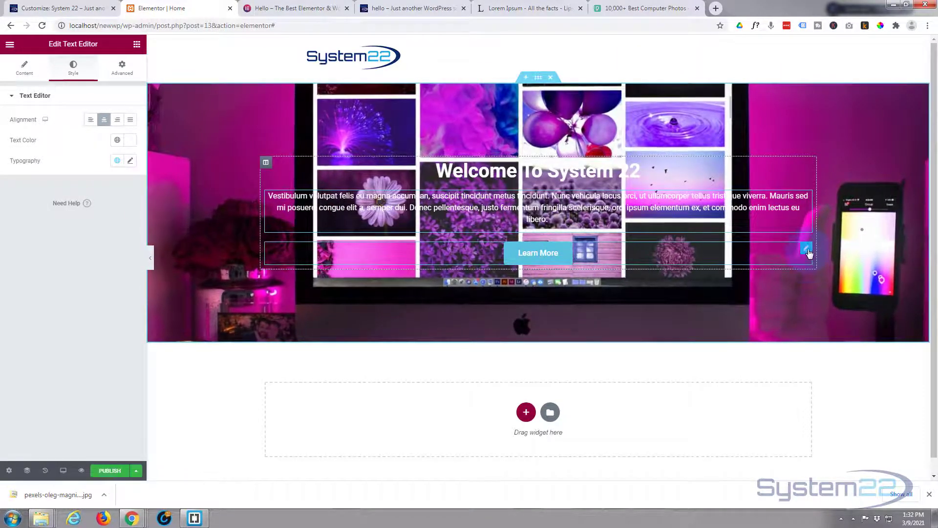
# Open the Learn More button's style settings, sample the logo's light blue with the eyedropper and copy its code 1EA7E0
pyautogui.click(808, 250)
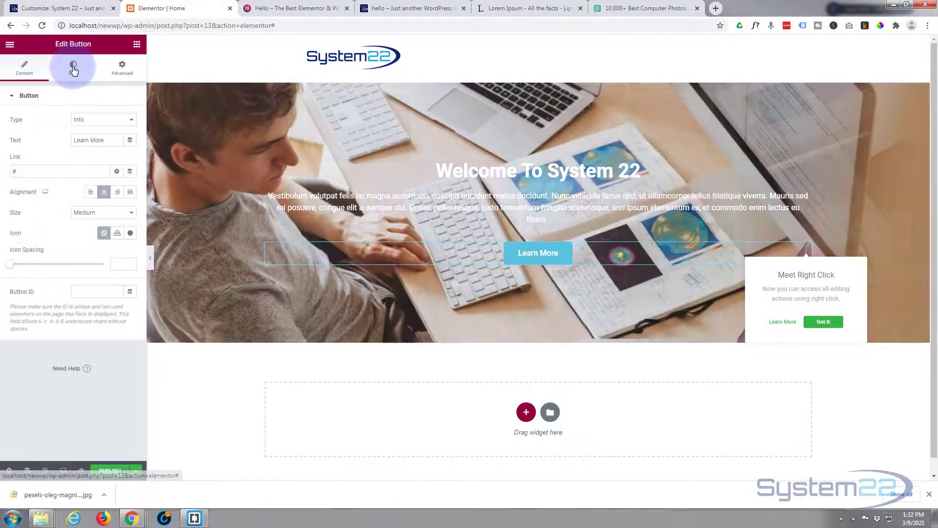
pyautogui.click(73, 70)
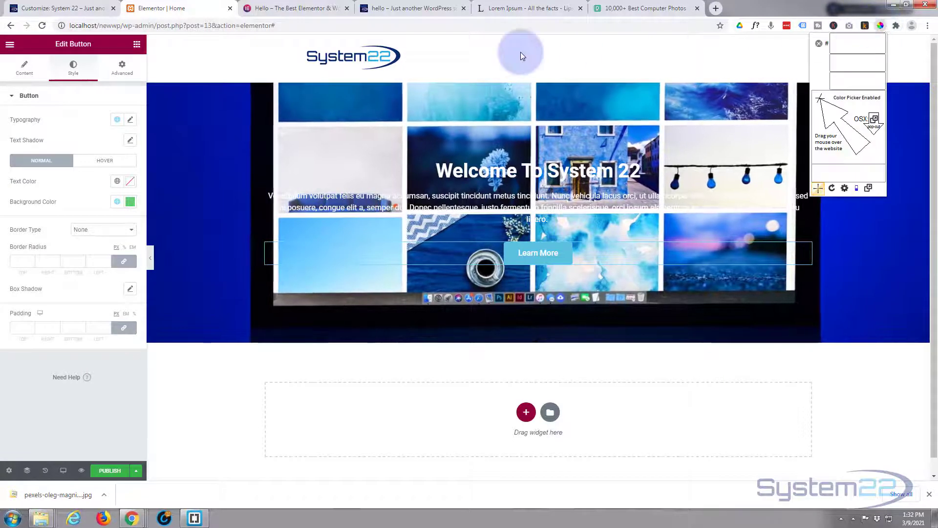
pyautogui.click(390, 49)
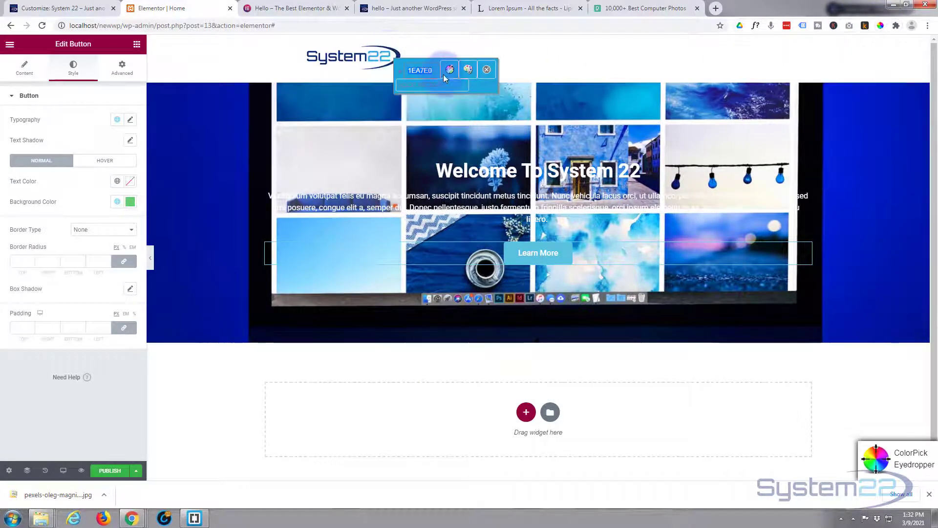
pyautogui.rightClick(416, 66)
pyautogui.click(437, 75)
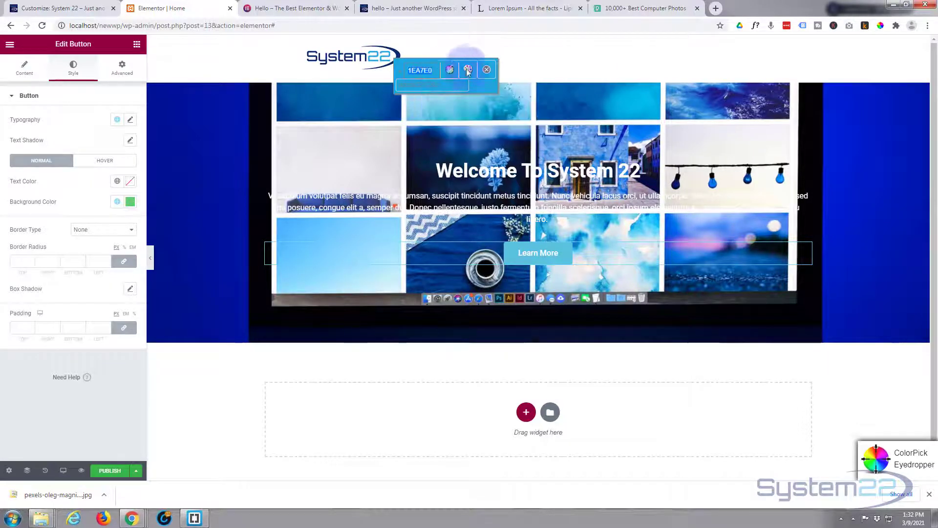
pyautogui.click(487, 70)
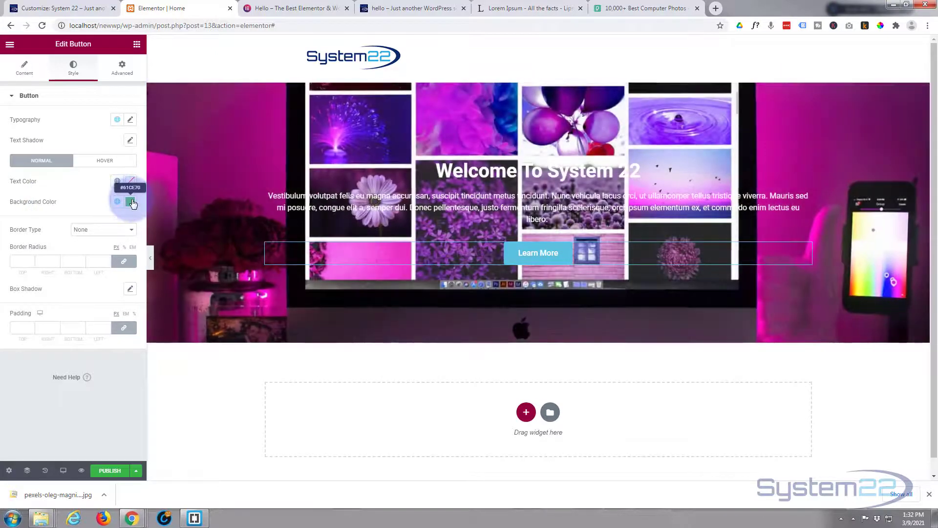
# Set the Learn More button's normal background color to the copied light blue, 1EA7E0
pyautogui.click(126, 201)
pyautogui.tripleClick(37, 352)
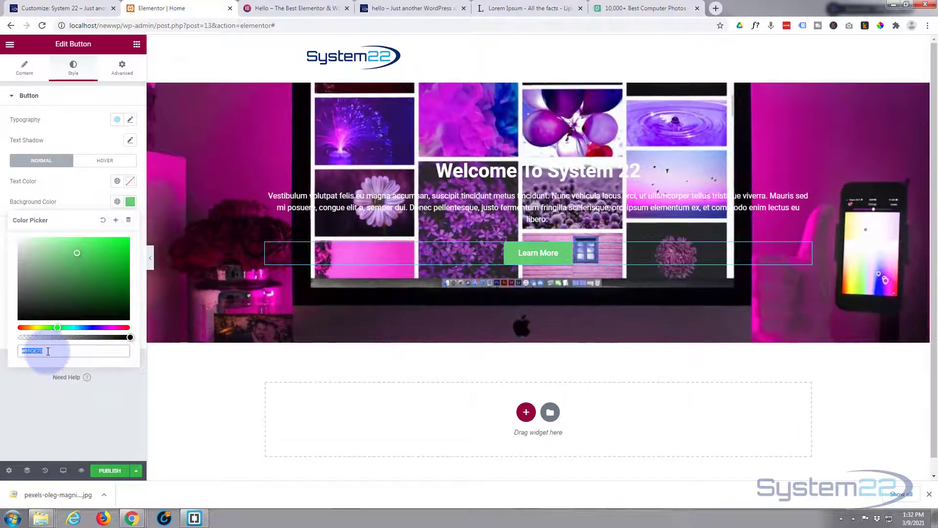
pyautogui.moveTo(46, 351); pyautogui.dragTo(4, 351)
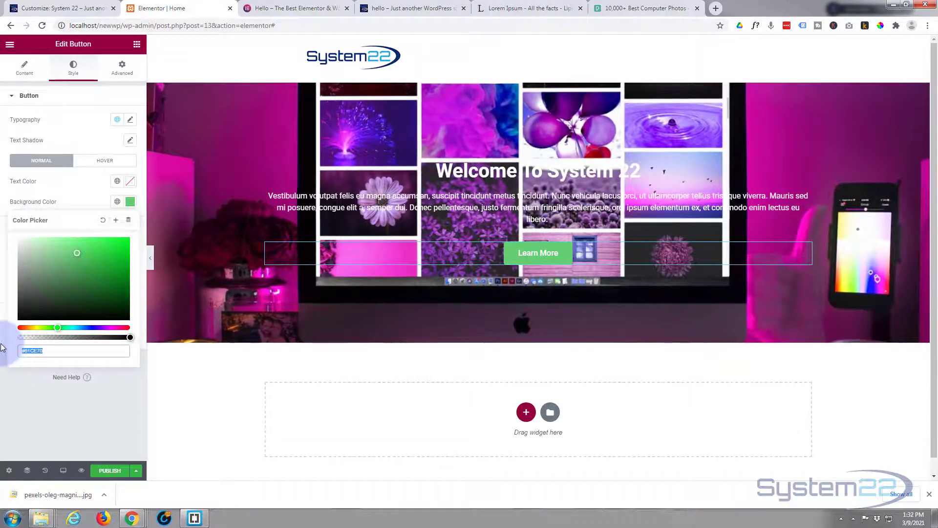
pyautogui.write('1EA7E0')
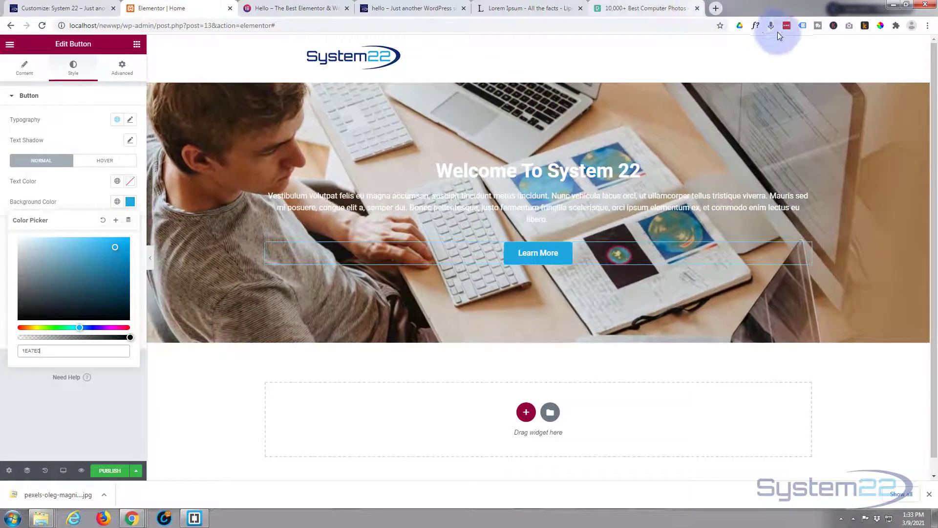
# Sample the logo's dark blue with the ColorPick Eyedropper and copy its code 0D2B6F
pyautogui.click(880, 27)
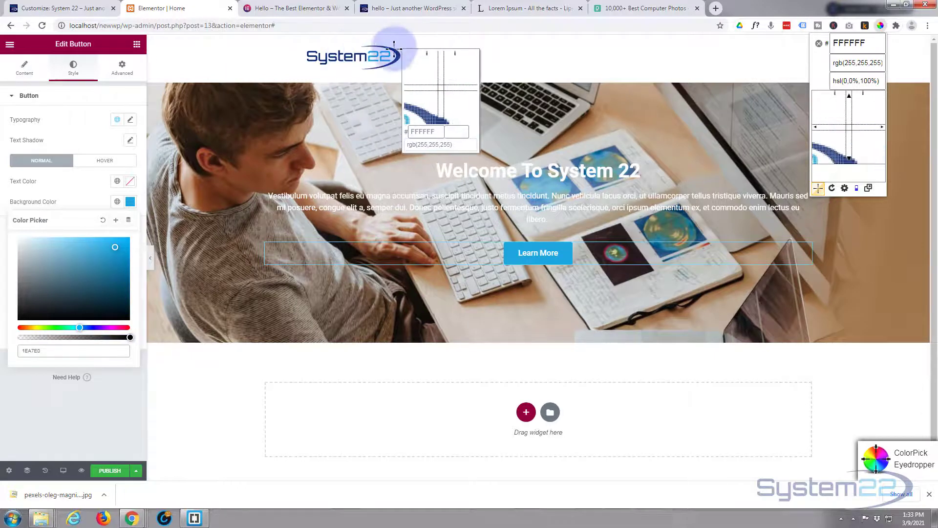
pyautogui.click(397, 52)
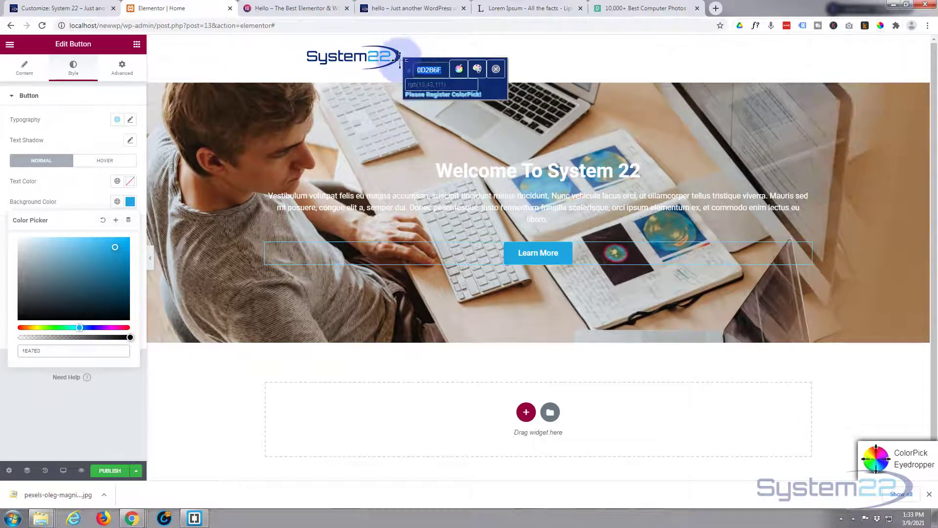
pyautogui.rightClick(433, 73)
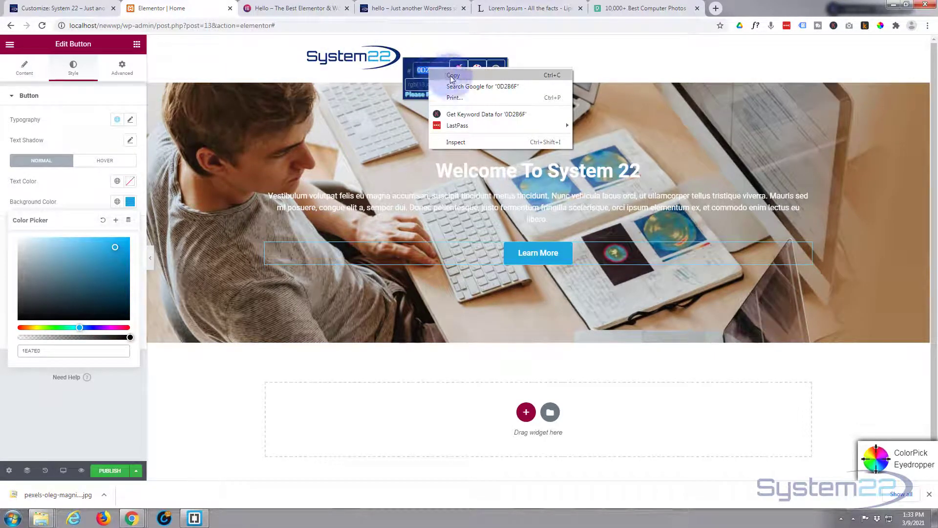
pyautogui.click(452, 76)
pyautogui.click(498, 70)
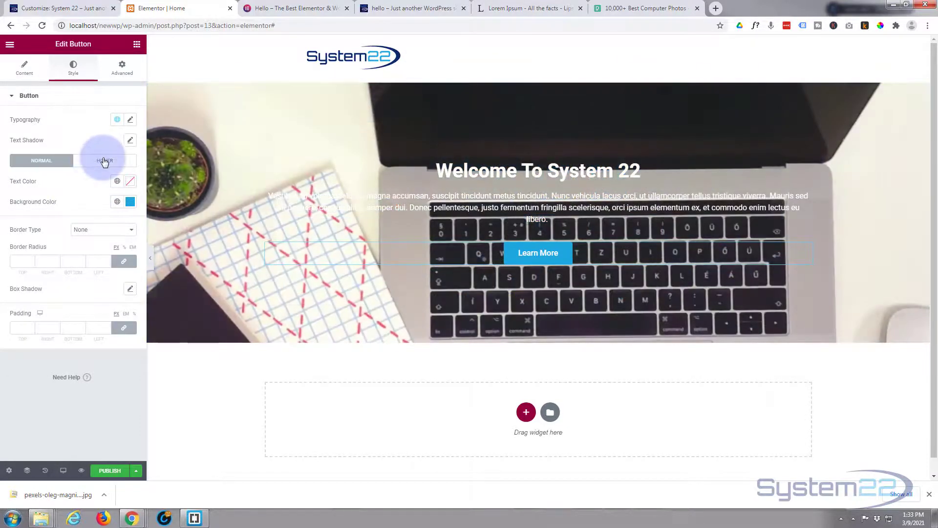
# Set the Learn More button's background color for the hover state to the copied dark blue, 0D2B6F
pyautogui.click(105, 161)
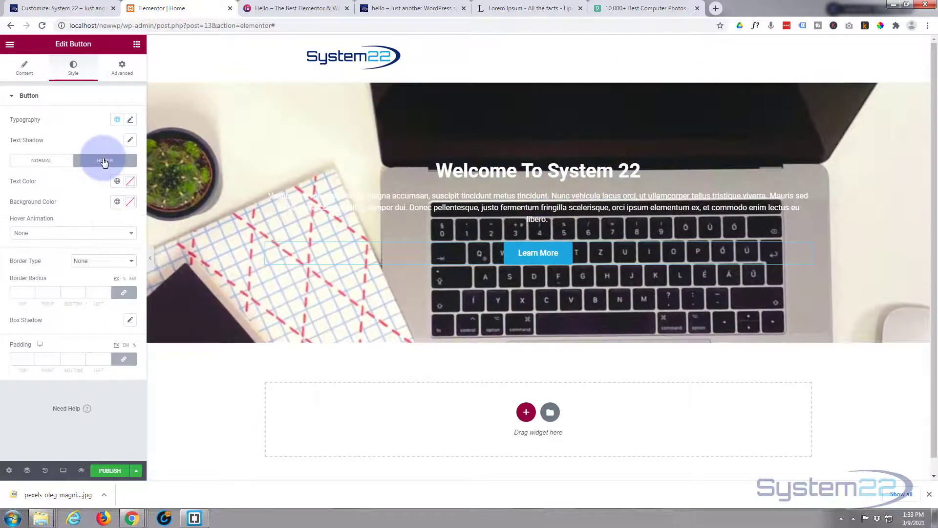
pyautogui.click(130, 202)
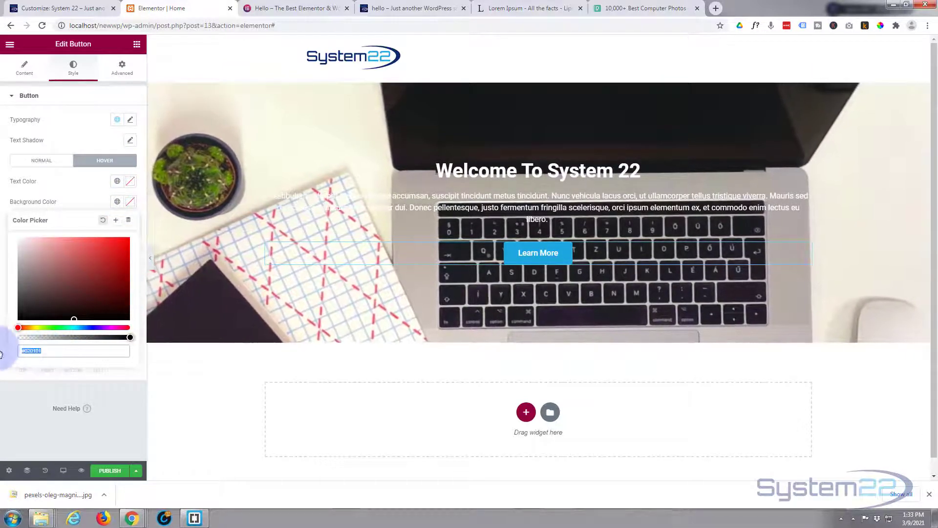
pyautogui.write('0D2B6F')
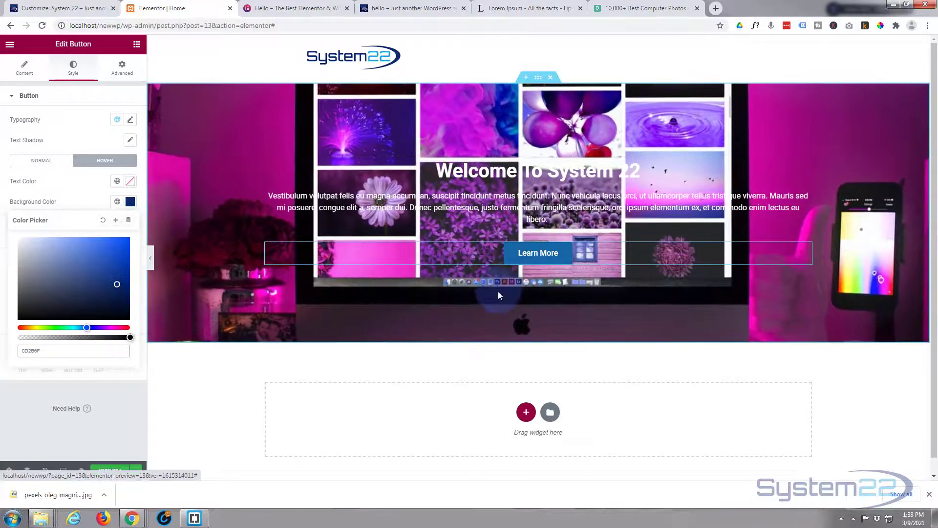
pyautogui.click(69, 201)
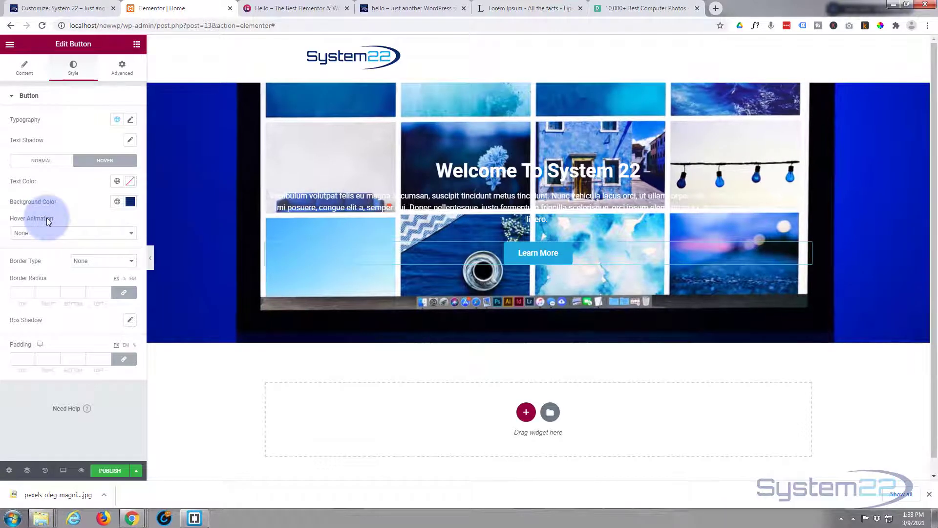
# Set the Learn More button's hover animation to Pulse
pyautogui.click(73, 234)
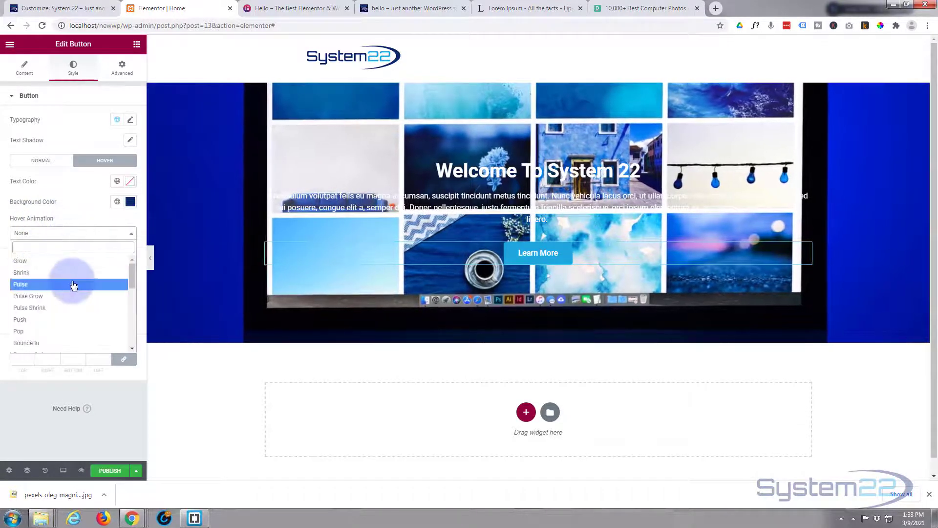
pyautogui.scroll(-5, 73, 286)
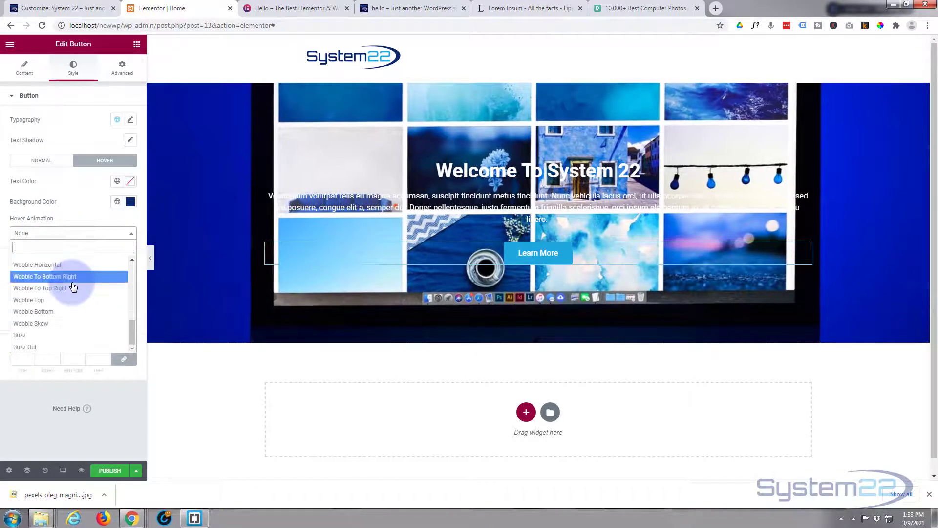
pyautogui.scroll(5, 73, 287)
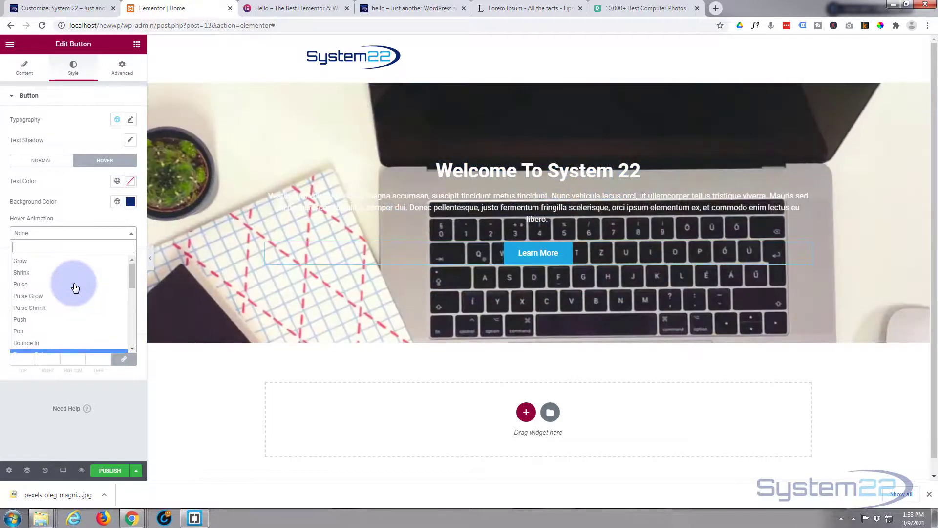
pyautogui.click(30, 284)
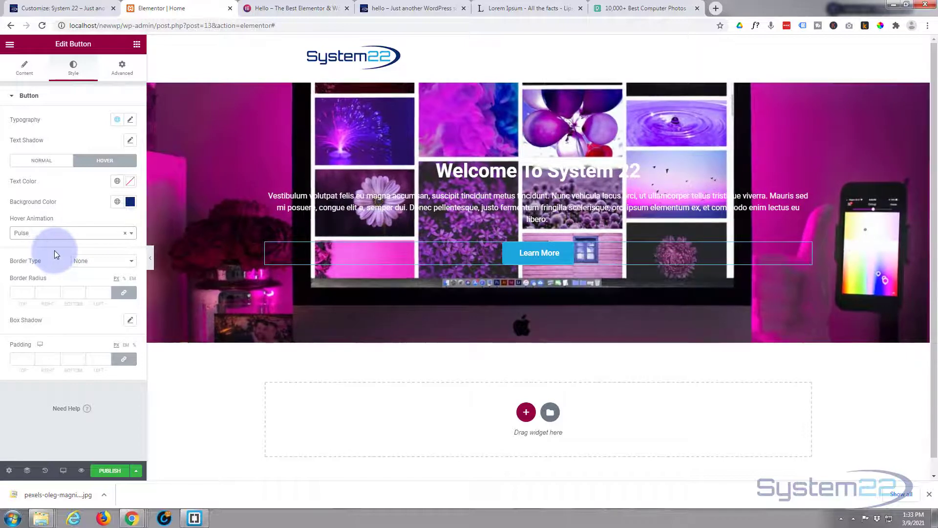
# Try a linked border radius of 50 px on the Learn More button, and clear the radius again
pyautogui.click(17, 292)
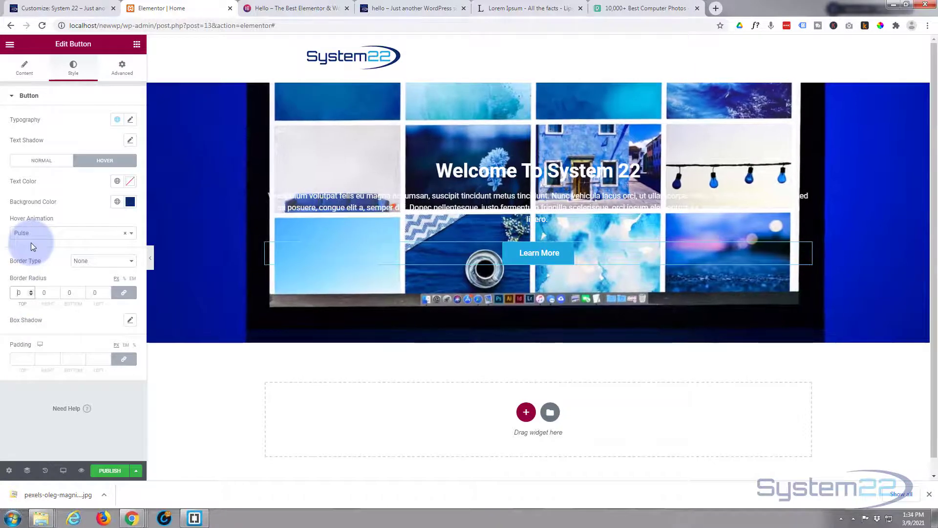
pyautogui.write('50')
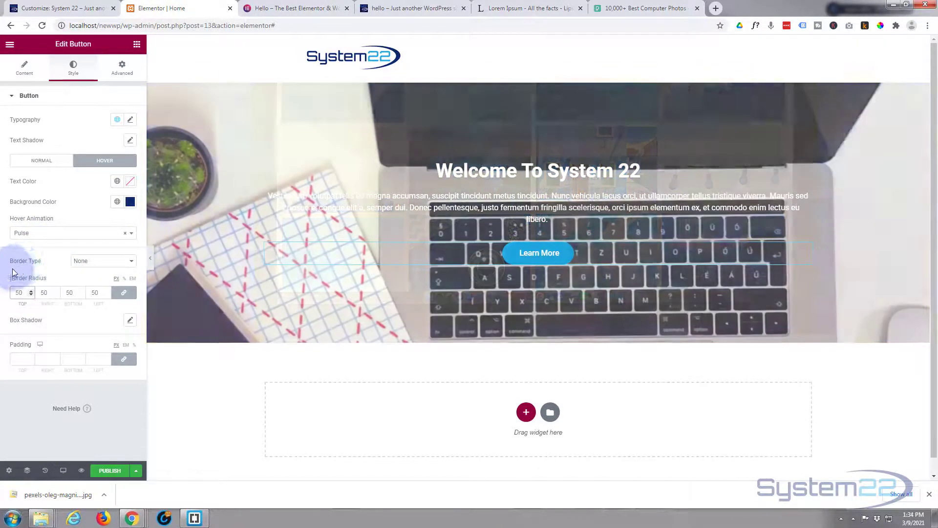
pyautogui.click(17, 291)
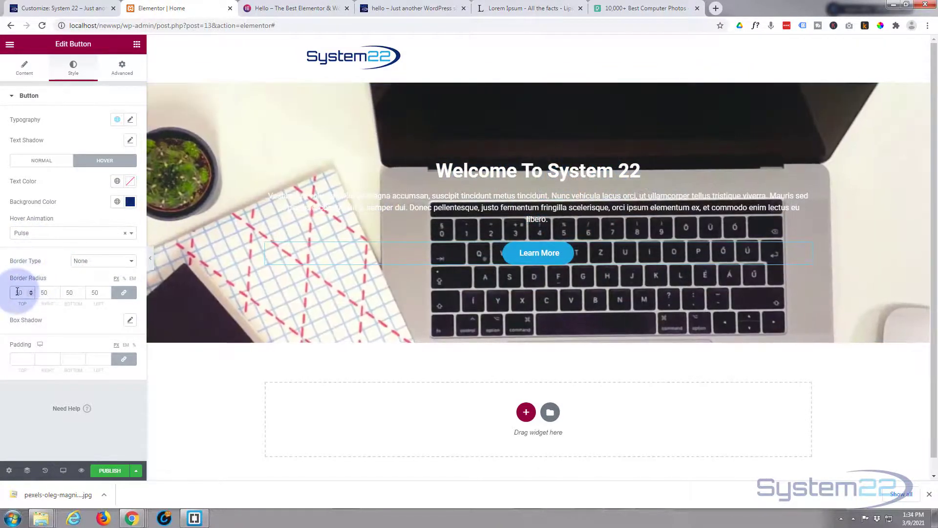
pyautogui.doubleClick(17, 292)
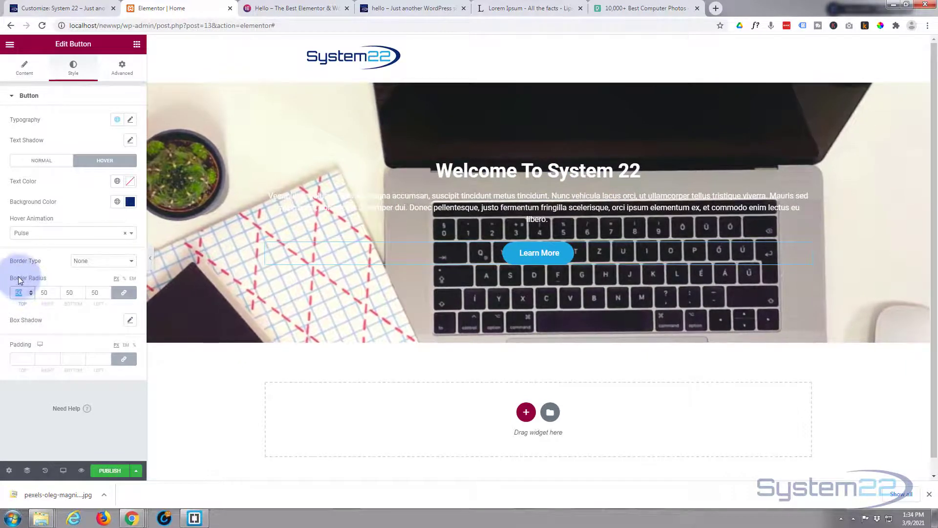
pyautogui.press('BackSpace')
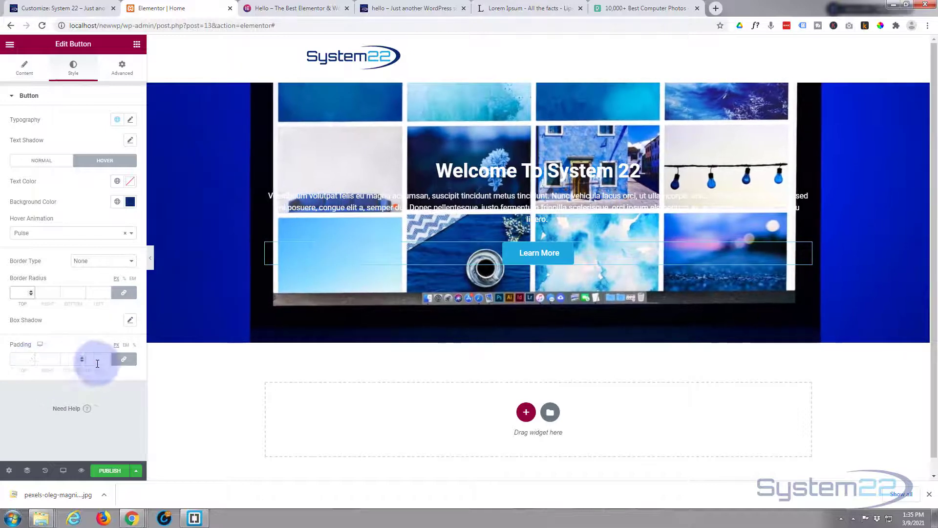
# Unlink the Learn More button's padding values and try 20 px for top and bottom and 30 px for right and left
pyautogui.click(122, 362)
pyautogui.click(20, 359)
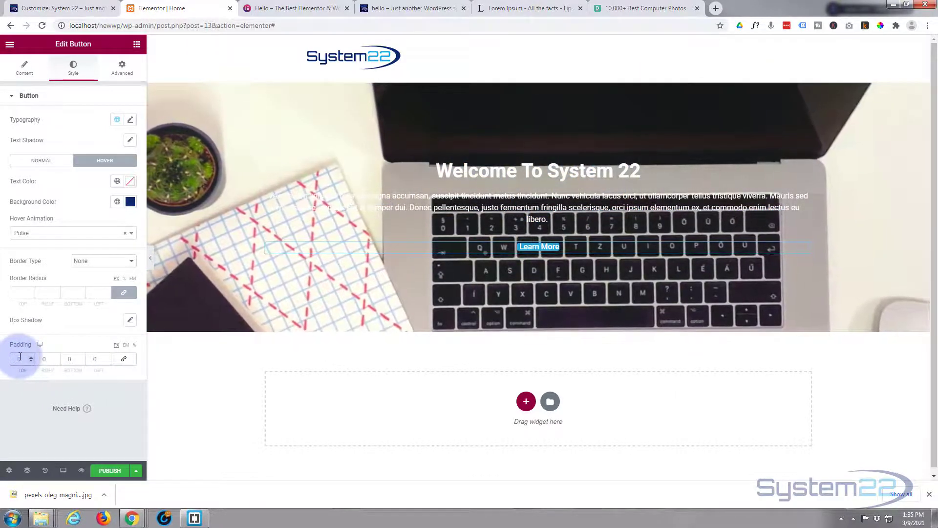
pyautogui.write('20')
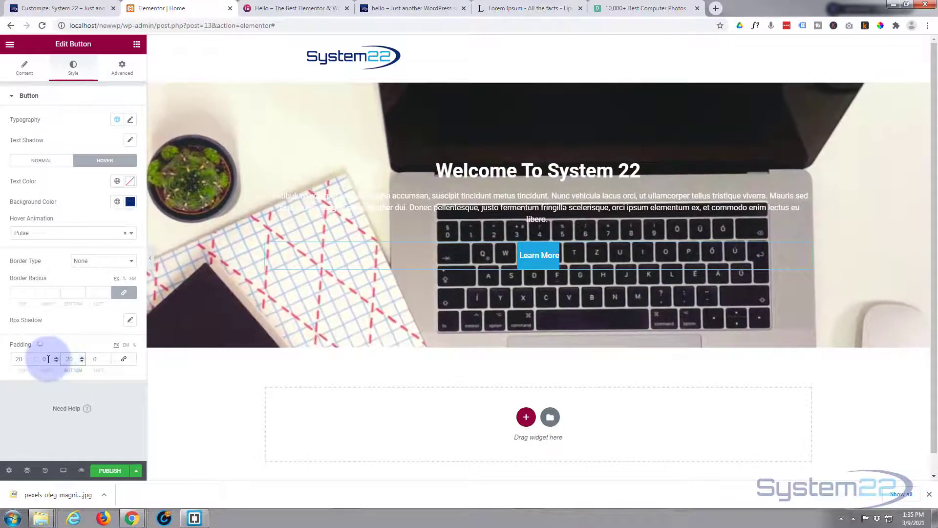
pyautogui.write('300')
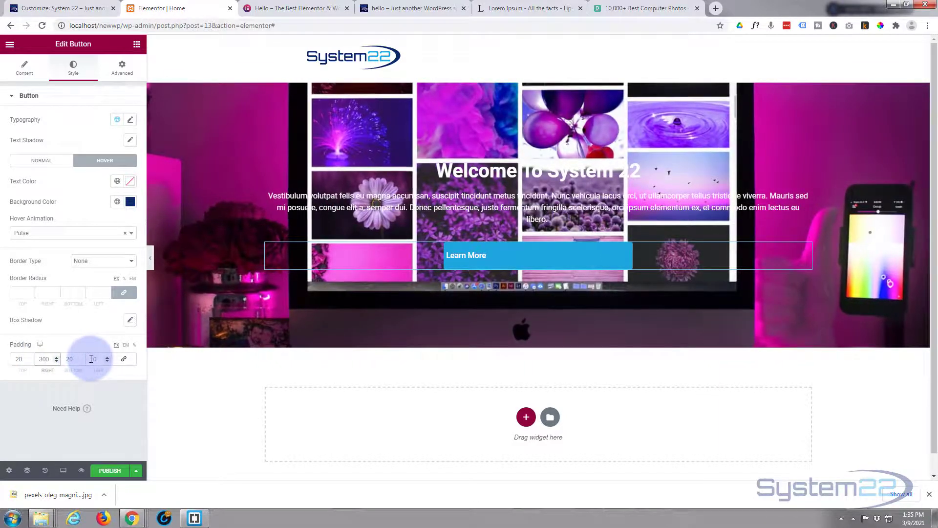
pyautogui.click(92, 359)
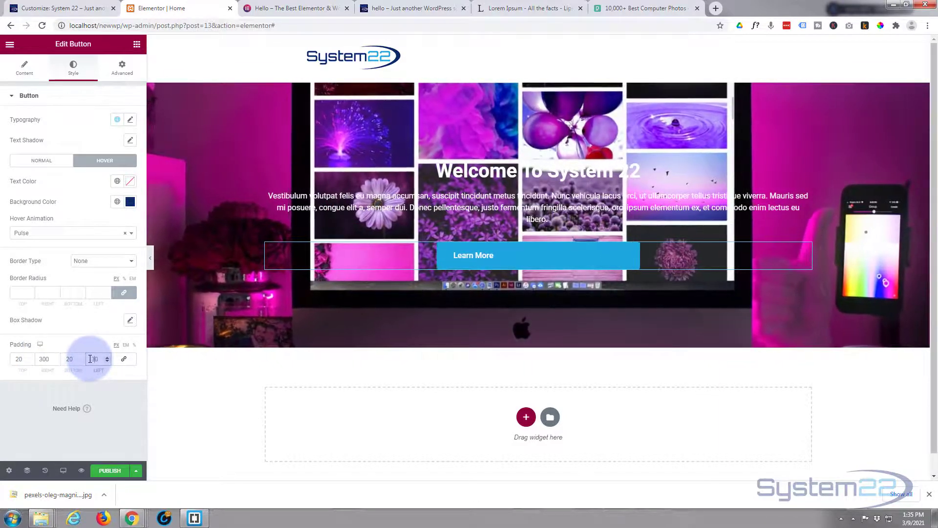
pyautogui.moveTo(46, 358); pyautogui.dragTo(49, 359)
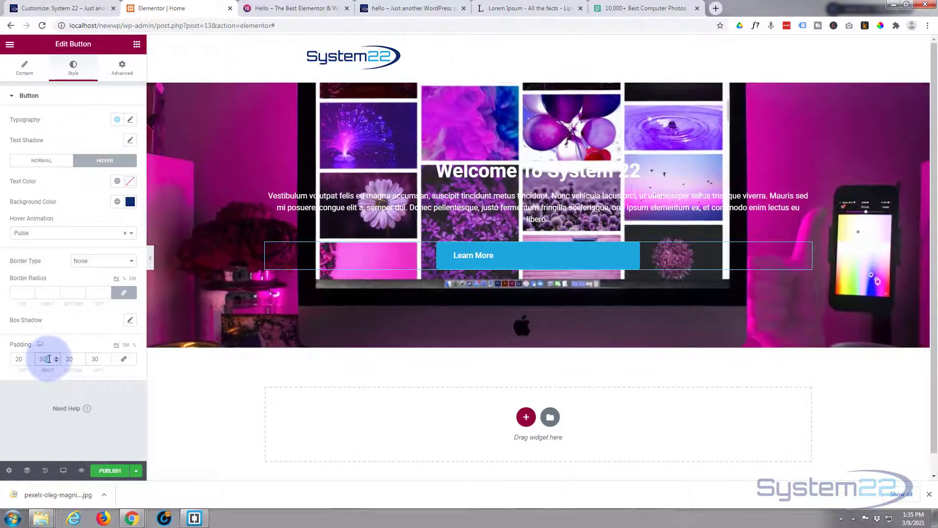
pyautogui.press('BackSpace')
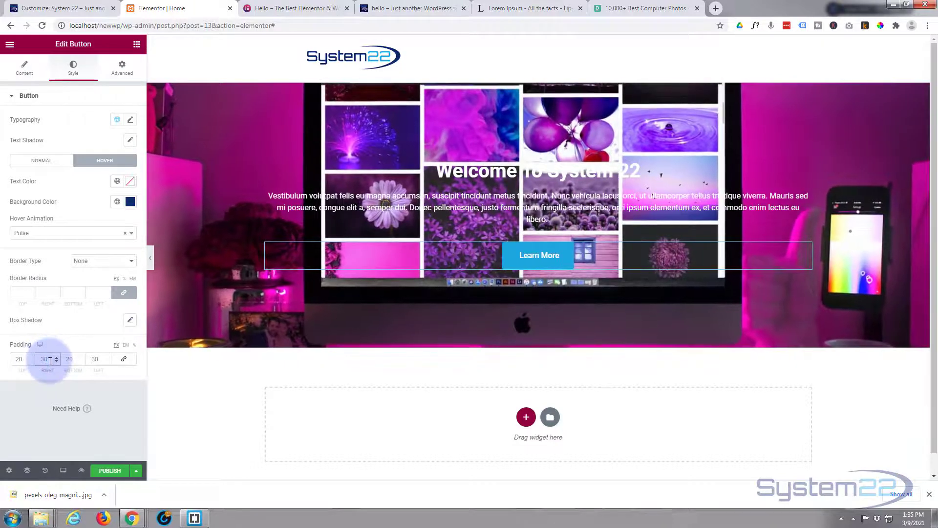
# Relink the Learn More button's padding values and clear the custom padding
pyautogui.click(18, 359)
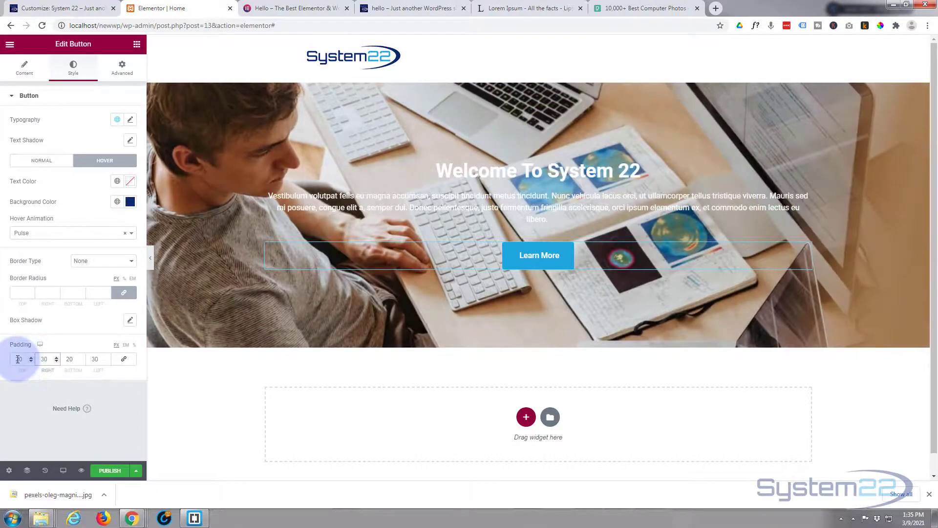
pyautogui.click(124, 359)
pyautogui.click(30, 361)
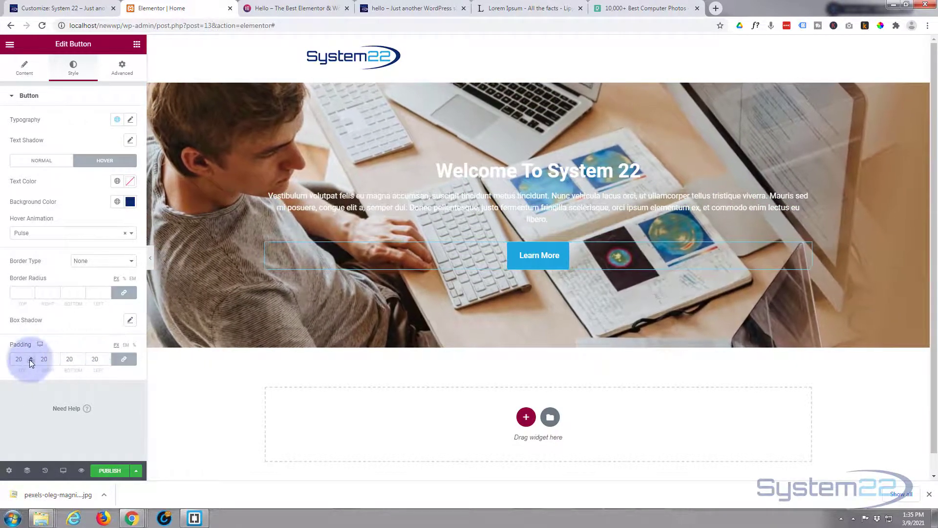
pyautogui.doubleClick(20, 357)
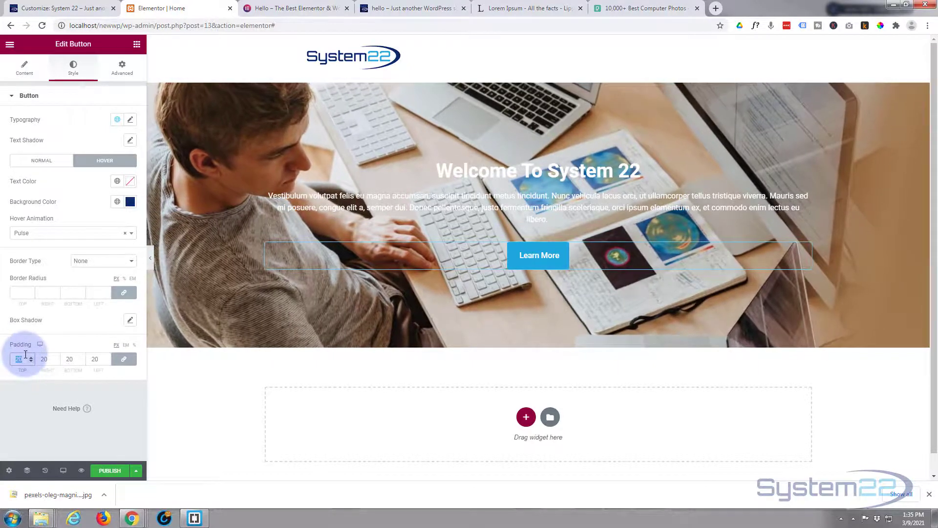
pyautogui.press('BackSpace')
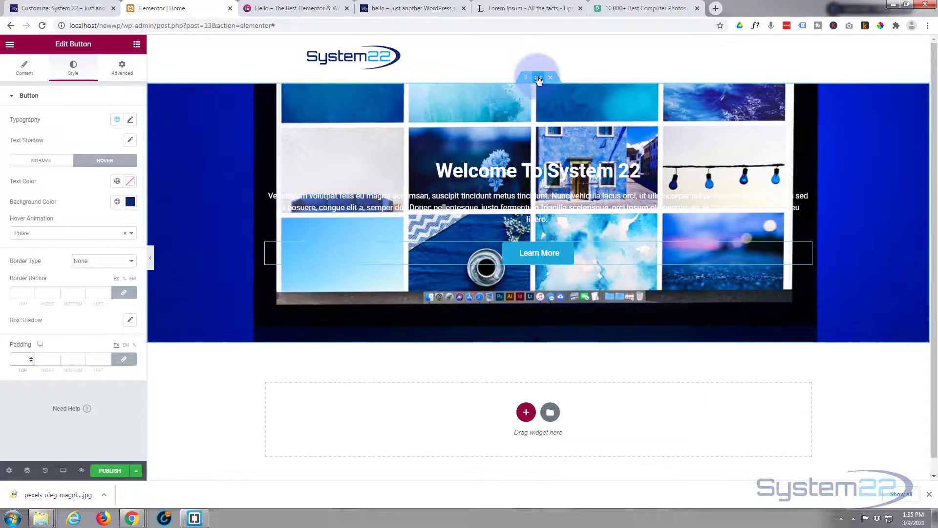
# Give the welcome section a classic background overlay in dark blue, #0C0C7E, over the slideshow
pyautogui.click(538, 78)
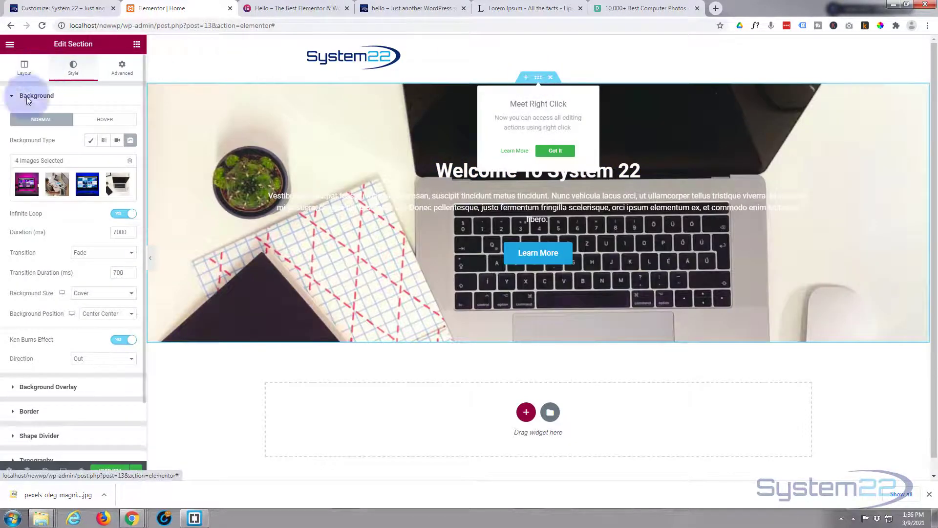
pyautogui.click(13, 389)
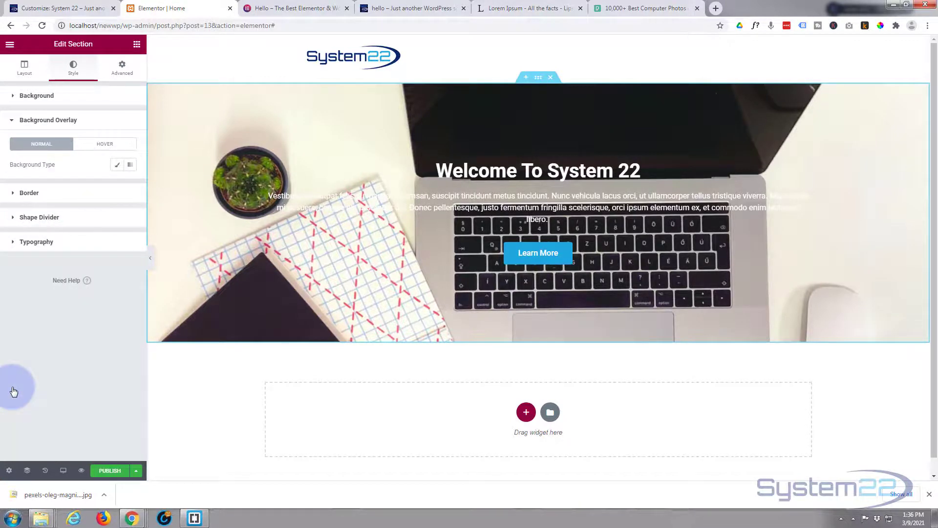
pyautogui.click(117, 166)
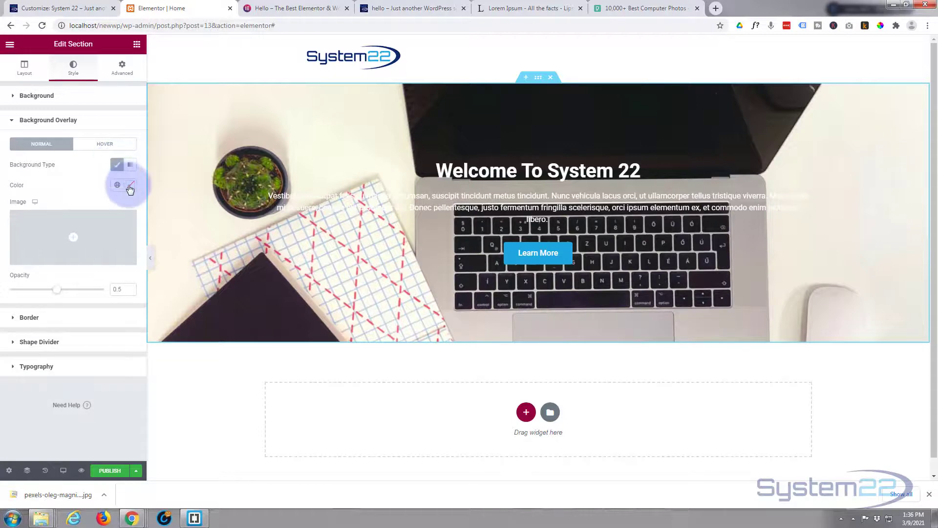
pyautogui.click(130, 187)
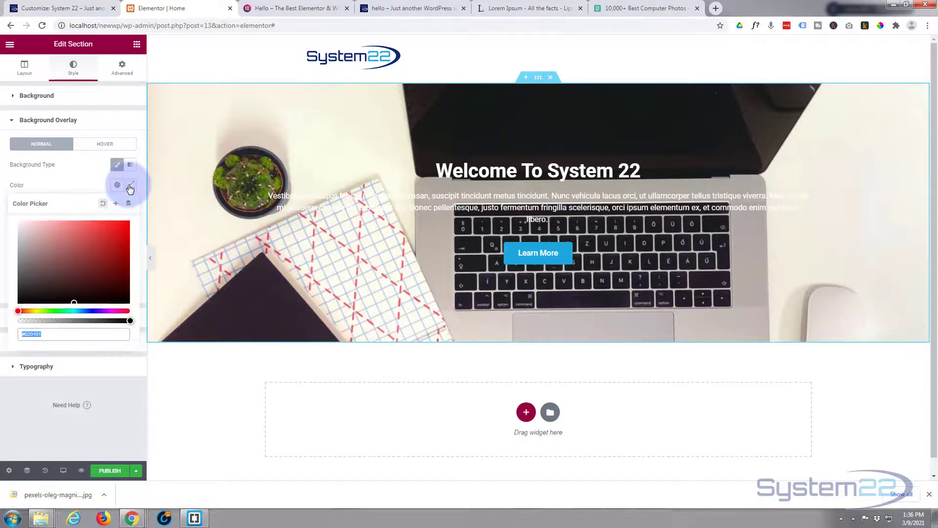
pyautogui.click(92, 311)
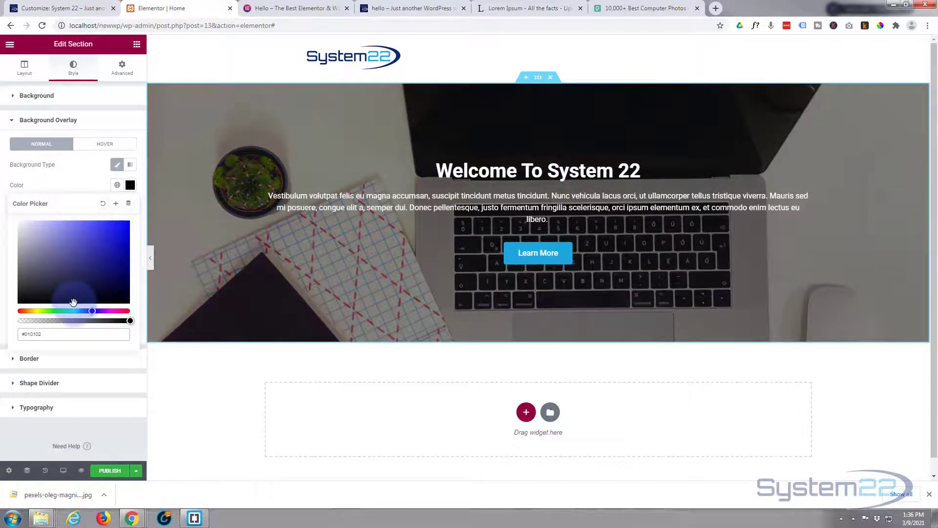
pyautogui.moveTo(74, 303); pyautogui.dragTo(97, 301)
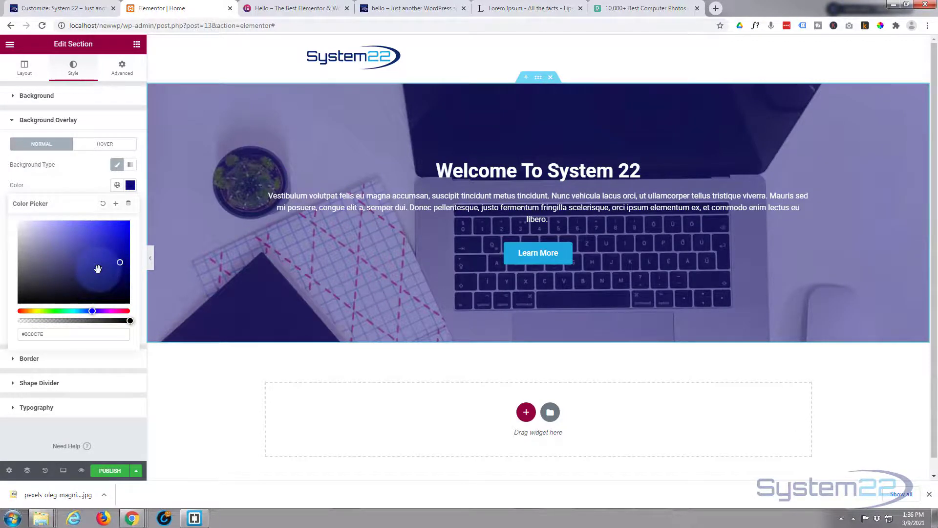
# Publish the Home page and open its preview in a new tab
pyautogui.click(110, 471)
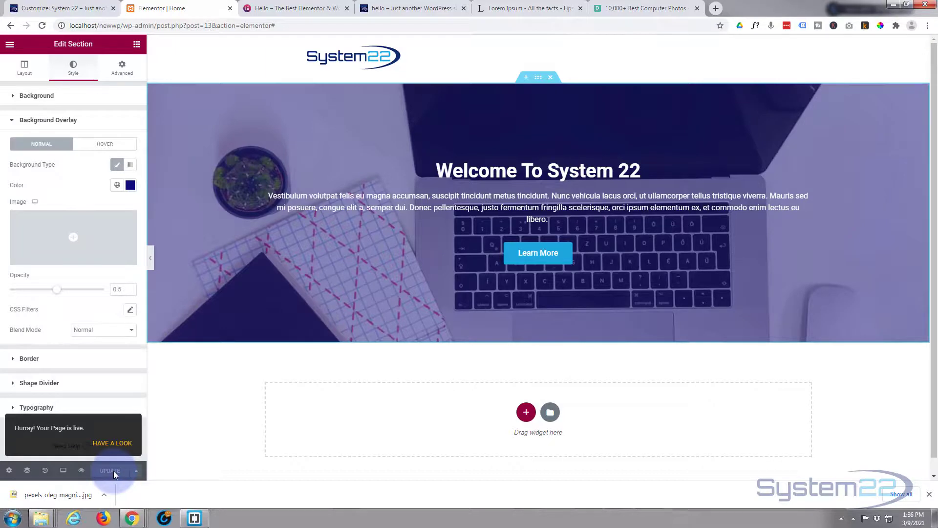
pyautogui.click(81, 472)
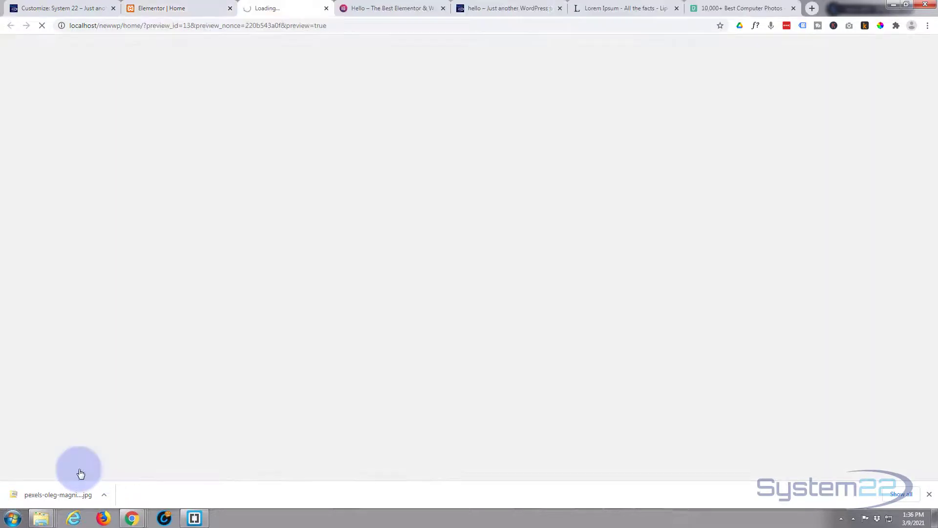